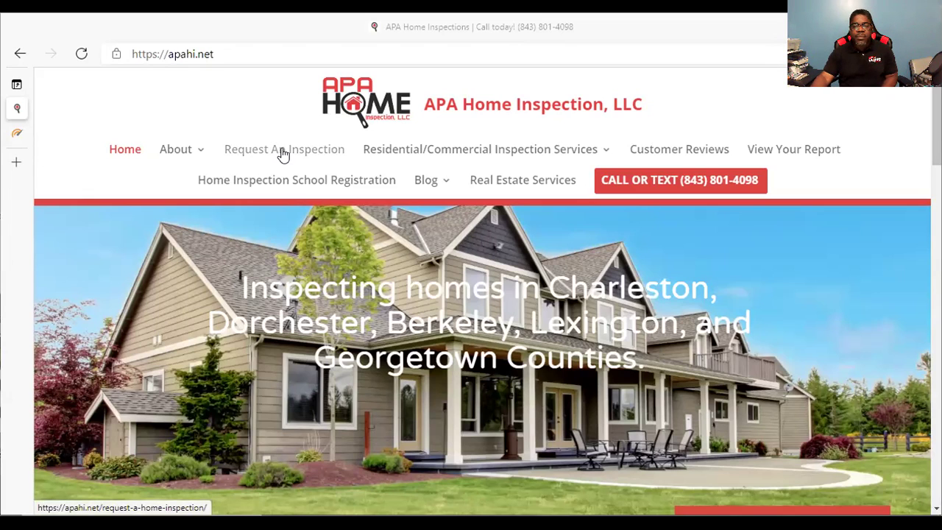
Step: Open the Request A Inspection page from the APA Home Inspection site's top navigation
{"action": "left_click", "coordinate": [413, 152]}
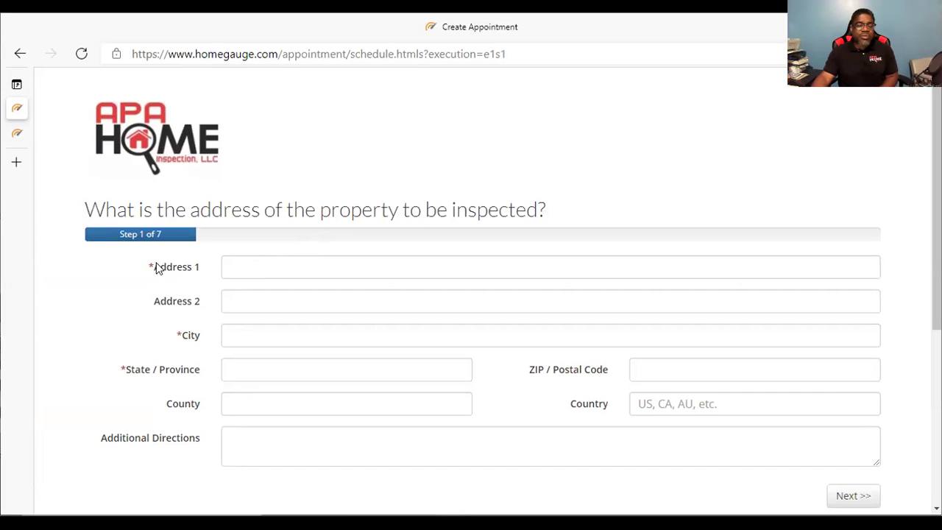
{"action": "left_click", "coordinate": [288, 268]}
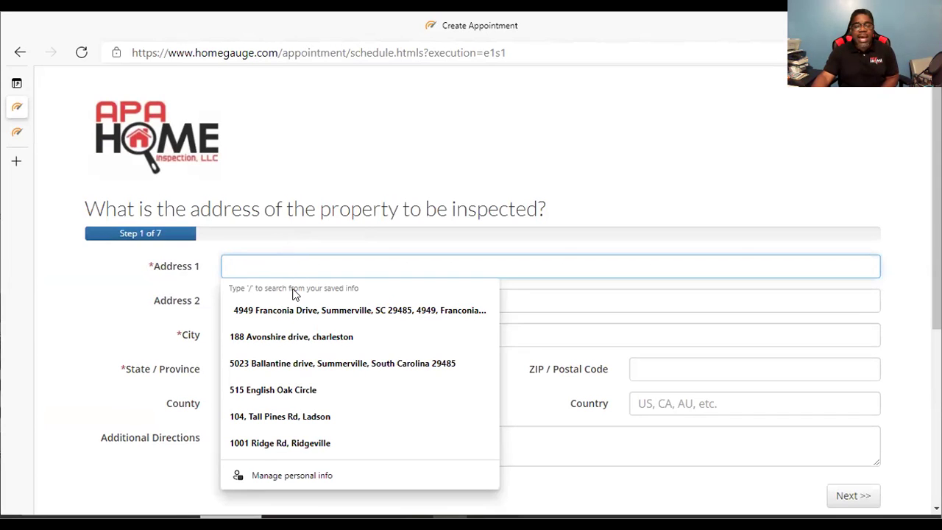
{"action": "left_click", "coordinate": [292, 418]}
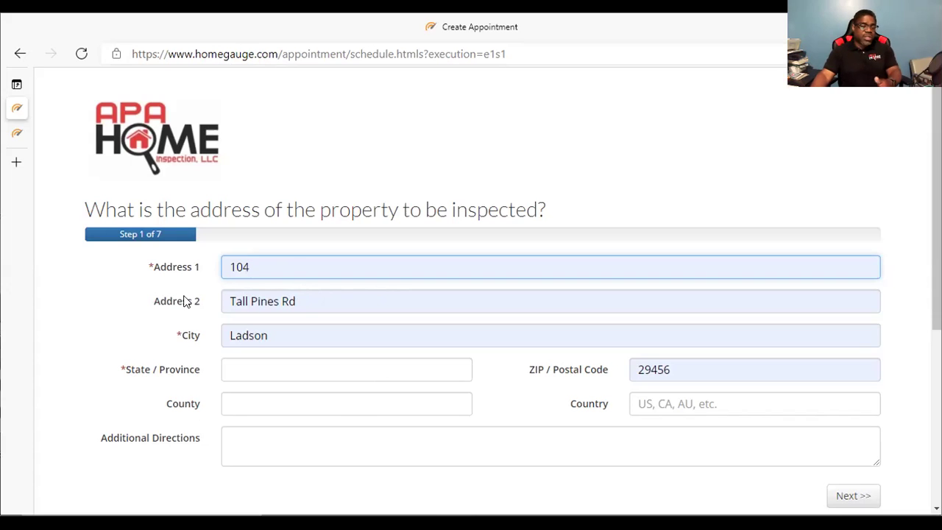
{"action": "left_click_drag", "start_coordinate": [307, 301], "coordinate": [229, 283]}
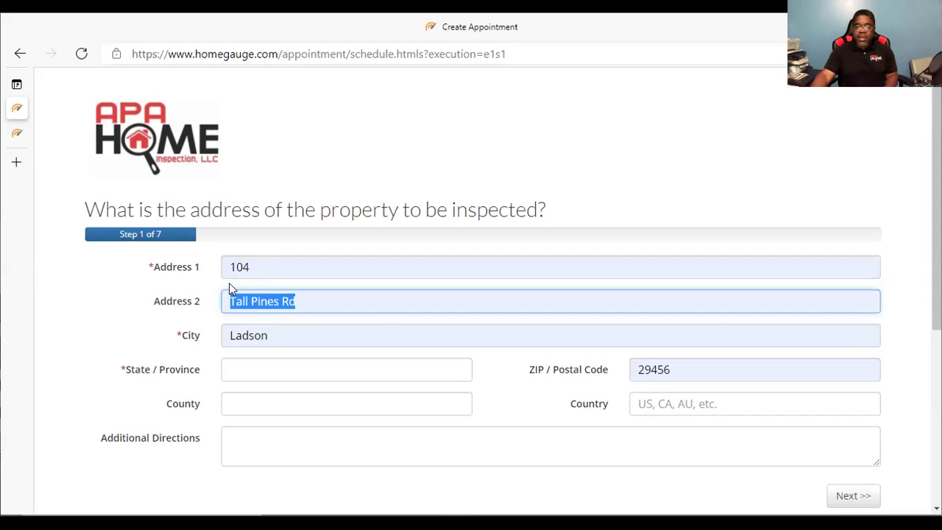
{"action": "key", "text": "BackSpace"}
{"action": "left_click", "coordinate": [307, 267]}
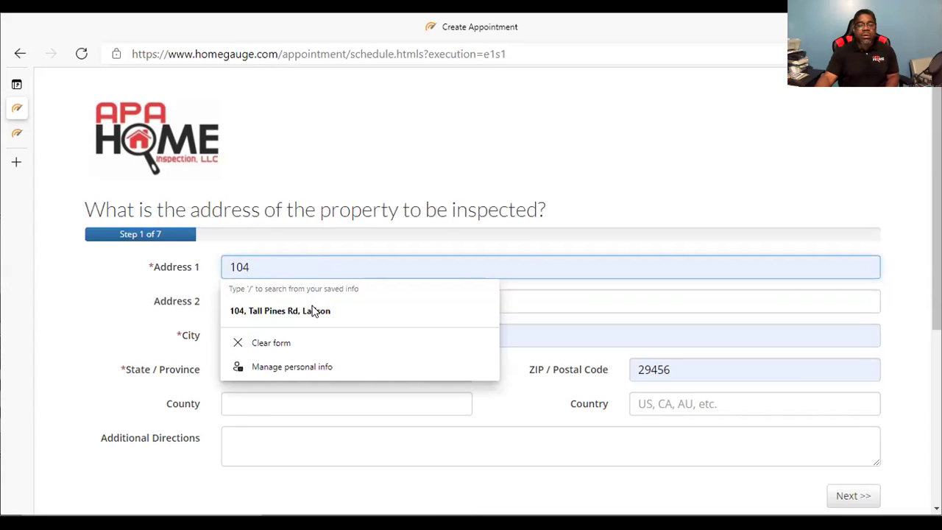
{"action": "left_click", "coordinate": [312, 309]}
{"action": "left_click_drag", "start_coordinate": [305, 303], "coordinate": [233, 305]}
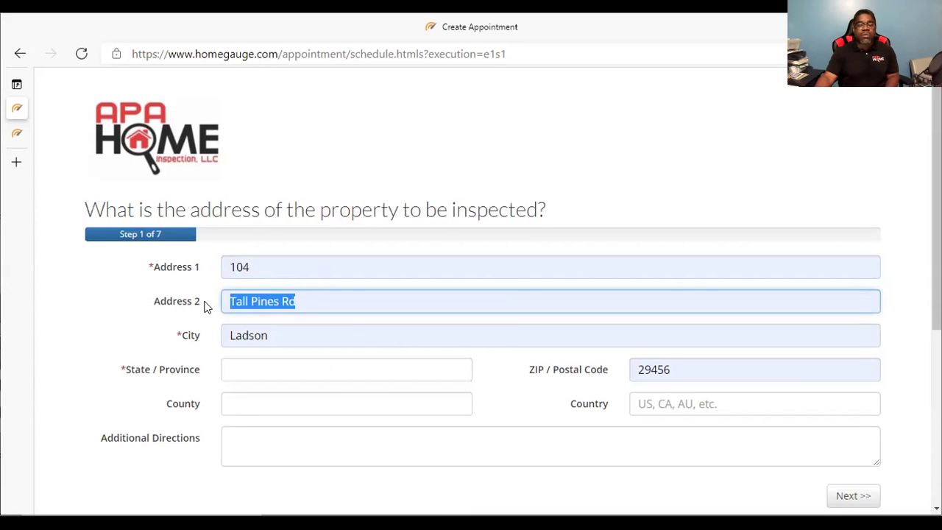
{"action": "key", "text": "BackSpace"}
{"action": "left_click", "coordinate": [311, 262]}
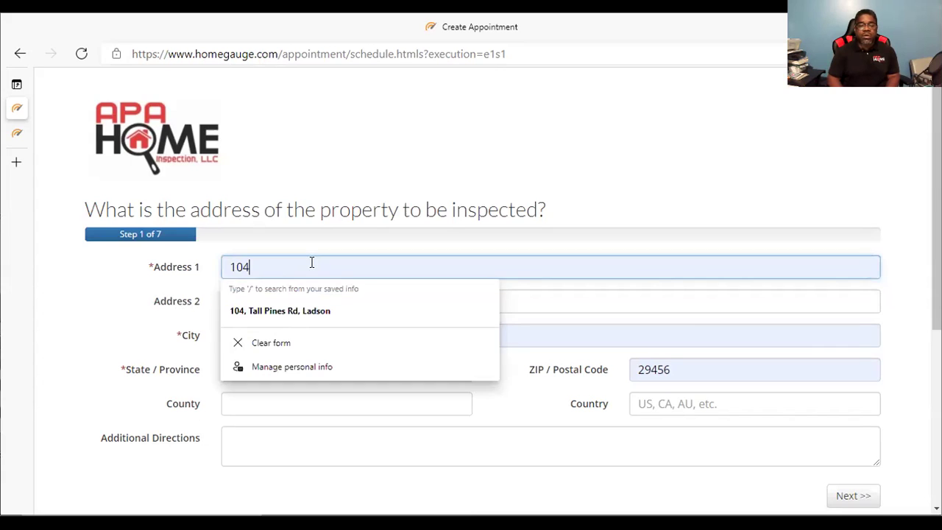
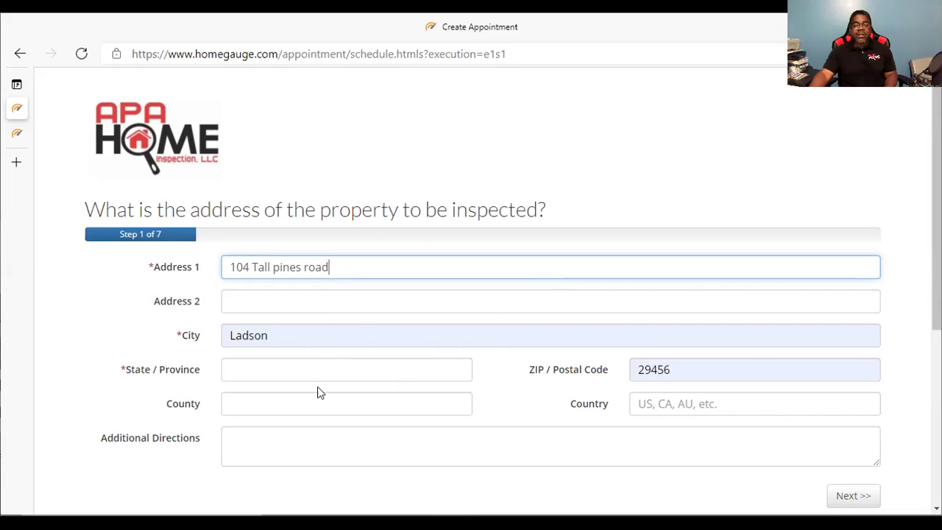
Step: Enter state sc and county dorchester, fixing the county's typos
{"action": "left_click", "coordinate": [298, 370]}
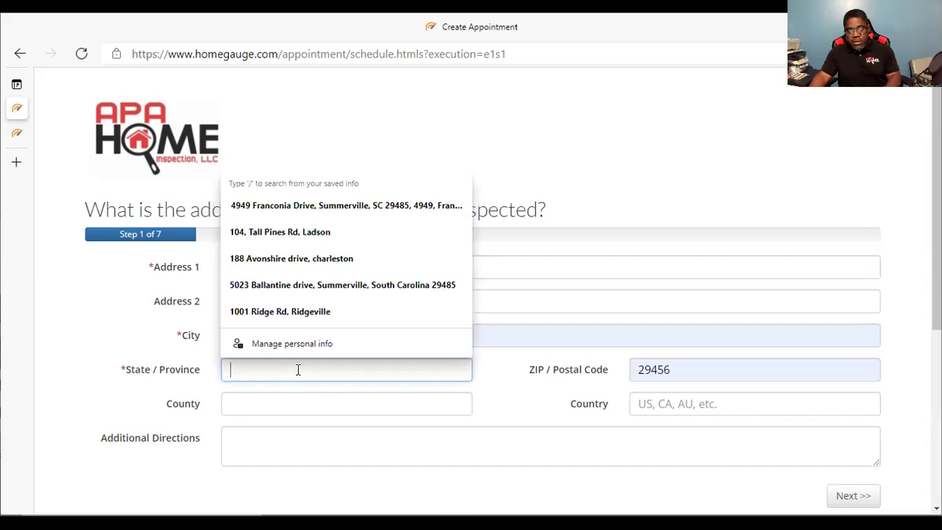
{"action": "type", "text": "sc"}
{"action": "key", "text": "Tab"}
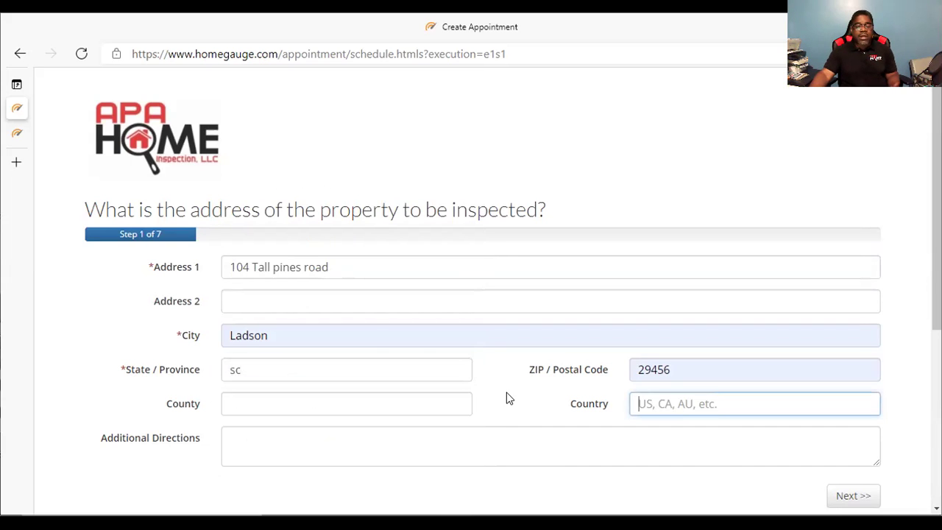
{"action": "left_click", "coordinate": [357, 404]}
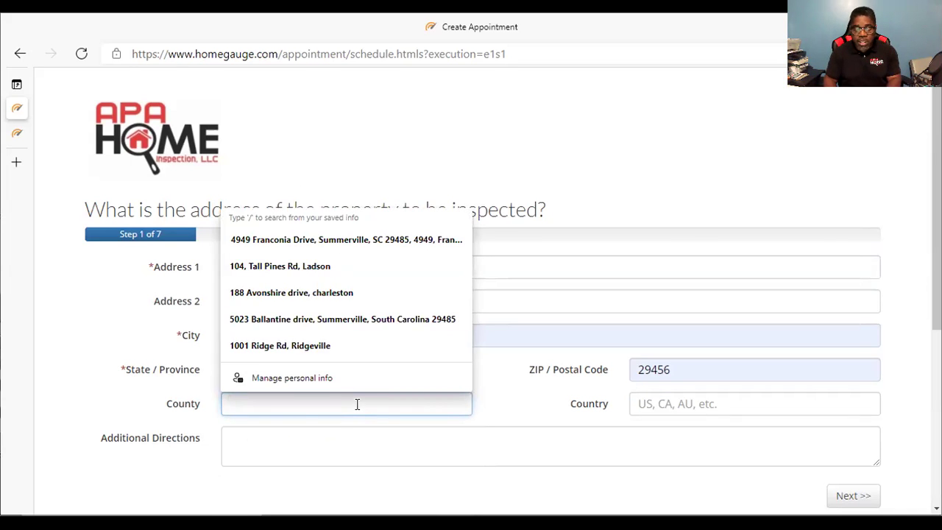
{"action": "type", "text": "dorch"}
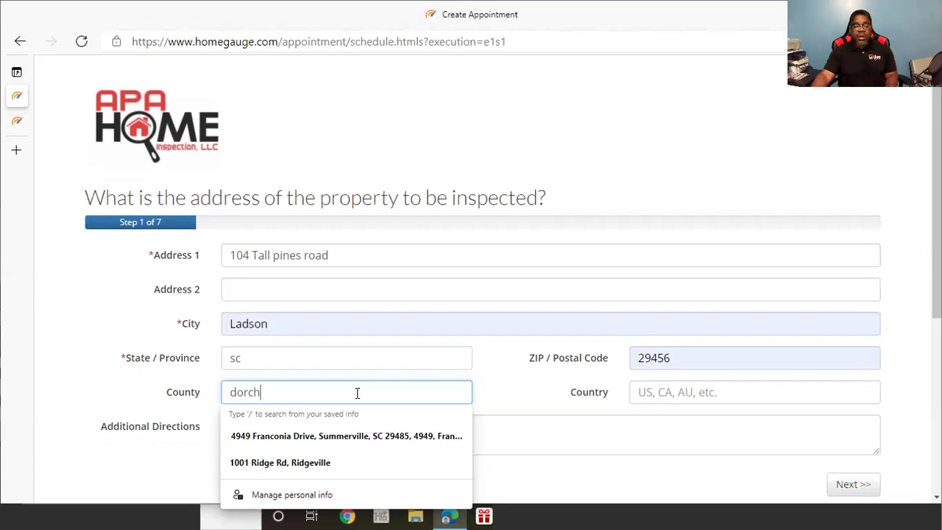
{"action": "key", "text": "BackSpace"}
{"action": "type", "text": "es"}
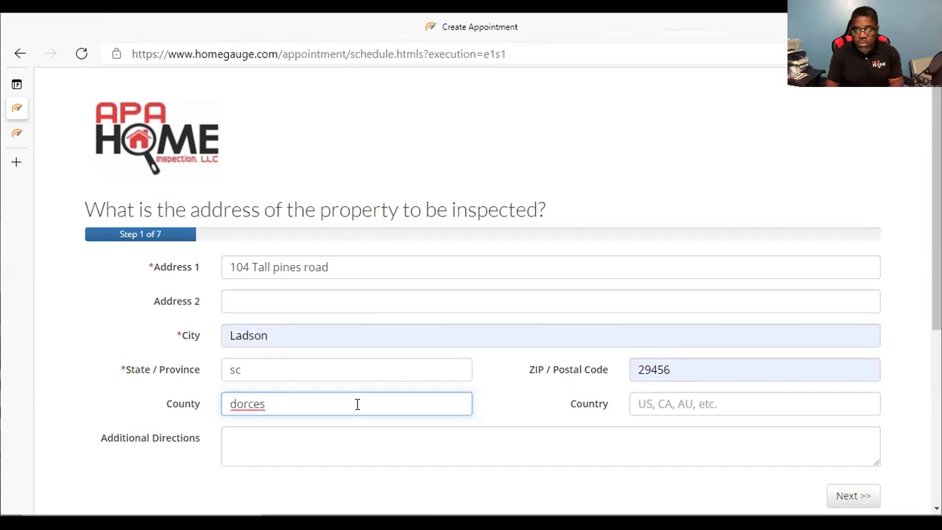
{"action": "key", "text": "BackSpace"}
{"action": "key", "text": "BackSpace"}
{"action": "key", "text": "BackSpace"}
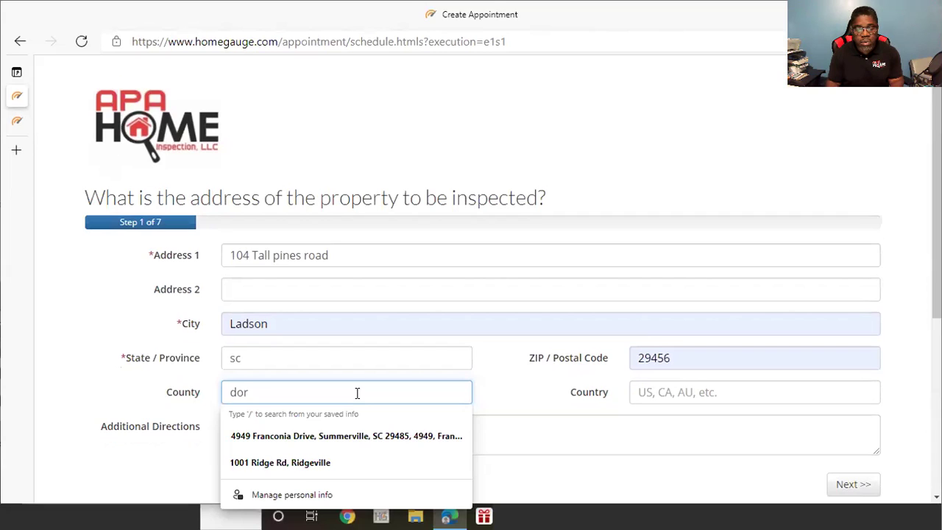
{"action": "type", "text": "chester"}
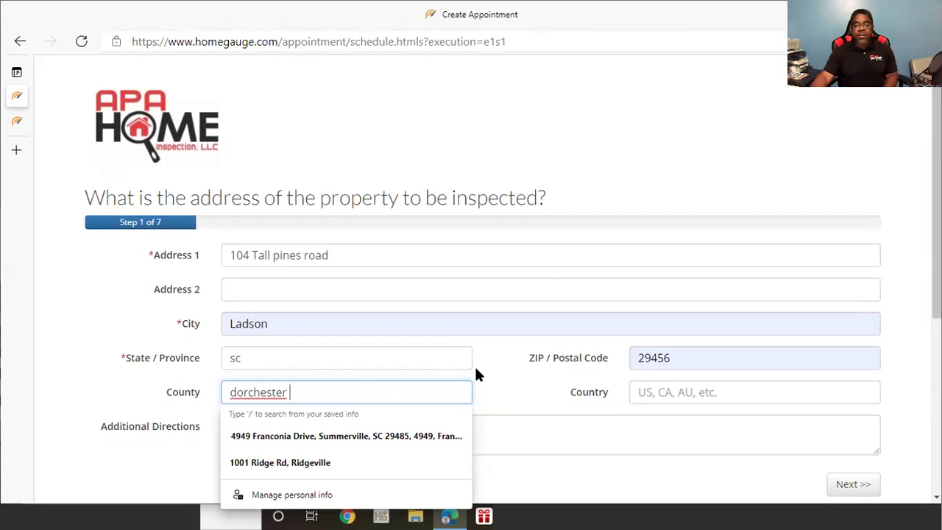
{"action": "left_click", "coordinate": [541, 359]}
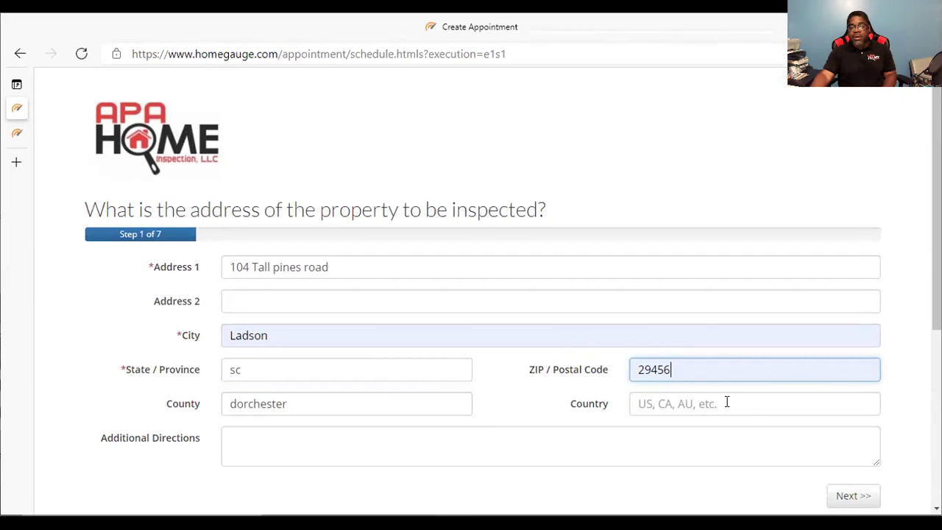
Step: Set the country to US
{"action": "left_click", "coordinate": [751, 407]}
{"action": "type", "text": "US"}
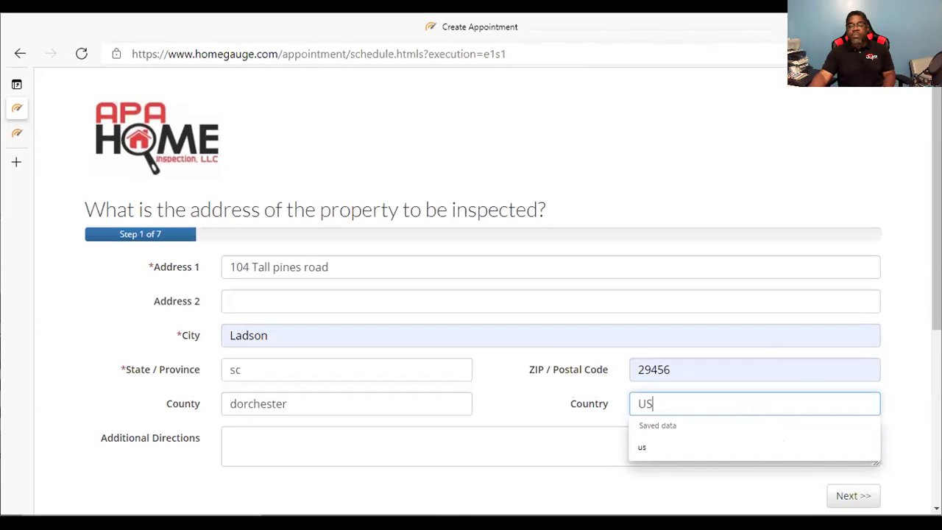
{"action": "left_click", "coordinate": [904, 320]}
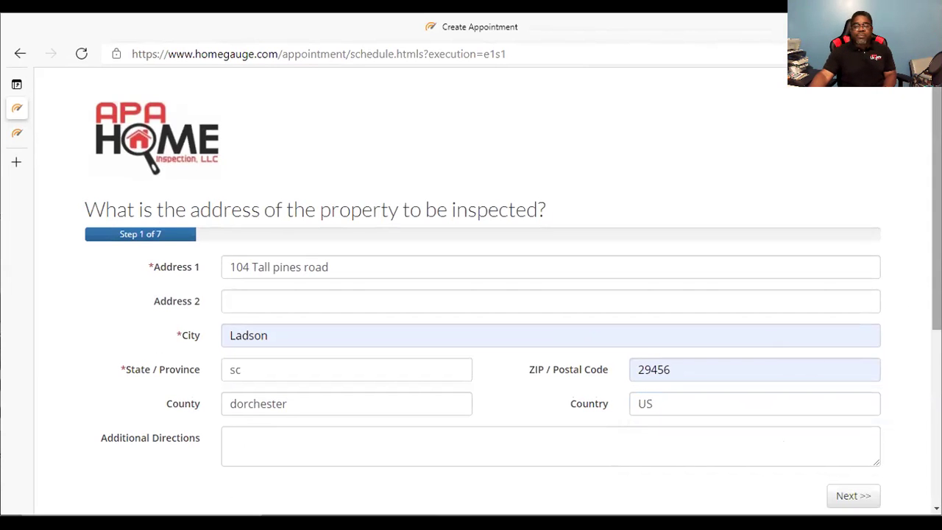
Step: Scroll down to view the Google map with the property's red pin below the form
{"action": "scroll", "coordinate": [483, 294], "scroll_direction": "down", "scroll_amount": 2}
{"action": "scroll", "coordinate": [482, 294], "scroll_direction": "down", "scroll_amount": 2}
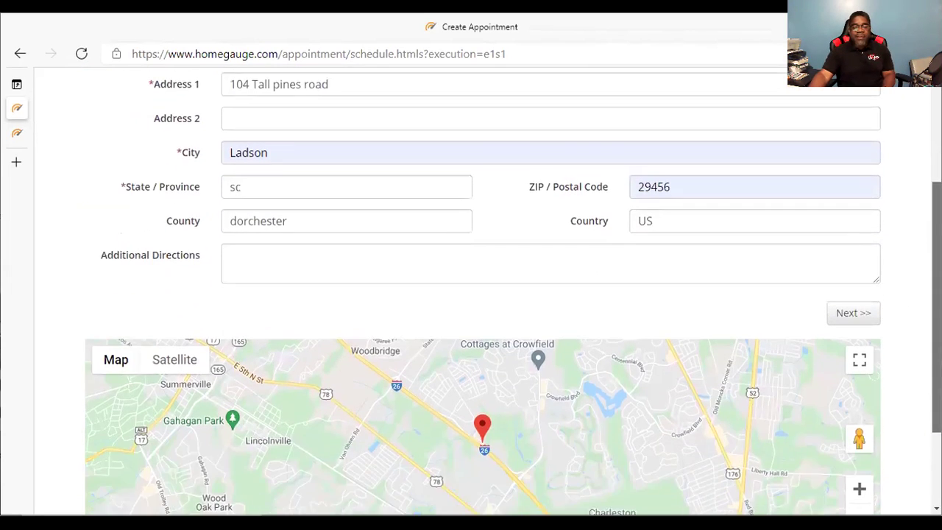
{"action": "scroll", "coordinate": [483, 294], "scroll_direction": "up", "scroll_amount": 3}
{"action": "scroll", "coordinate": [483, 295], "scroll_direction": "down", "scroll_amount": 2}
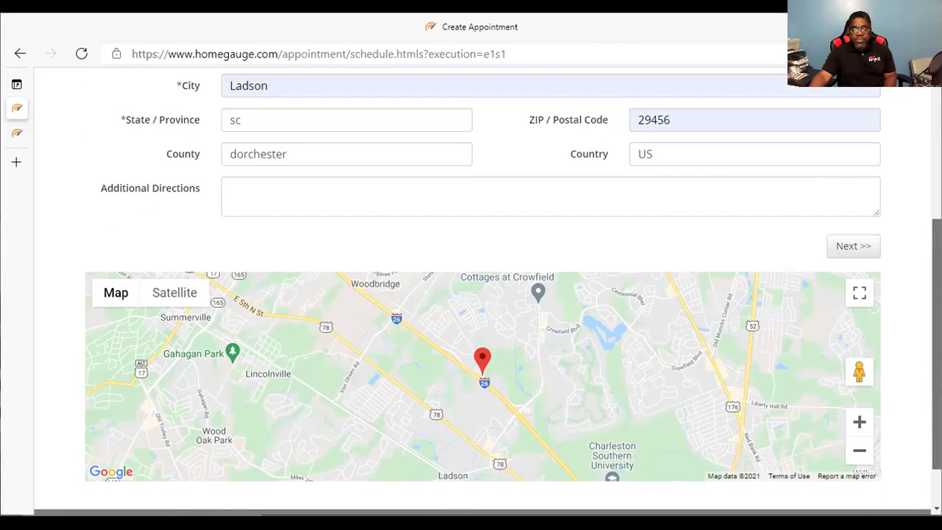
{"action": "scroll", "coordinate": [704, 309], "scroll_direction": "up", "scroll_amount": 2}
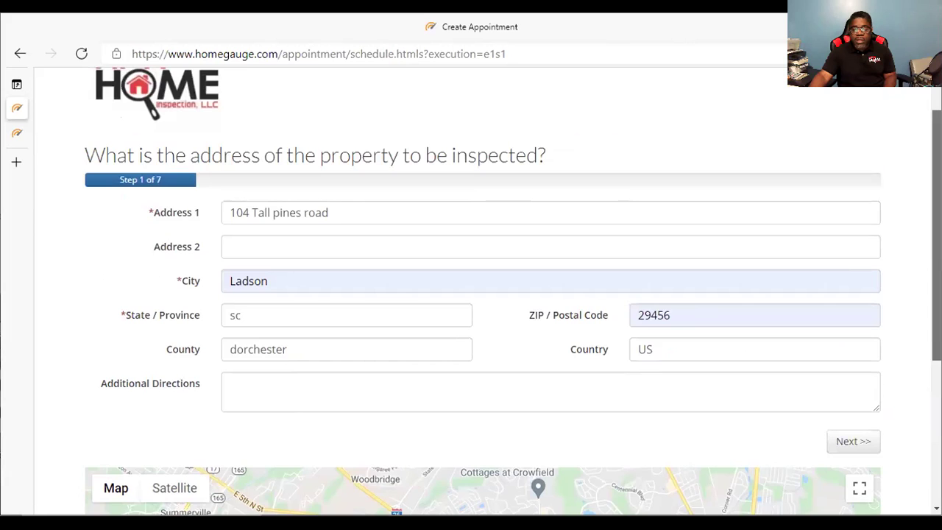
{"action": "scroll", "coordinate": [483, 295], "scroll_direction": "down", "scroll_amount": 3}
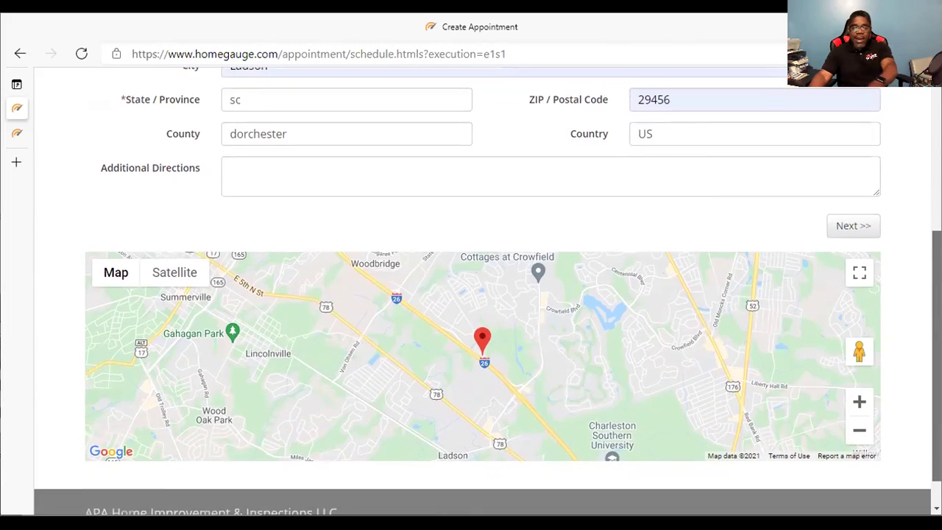
{"action": "scroll", "coordinate": [482, 295], "scroll_direction": "up", "scroll_amount": 1}
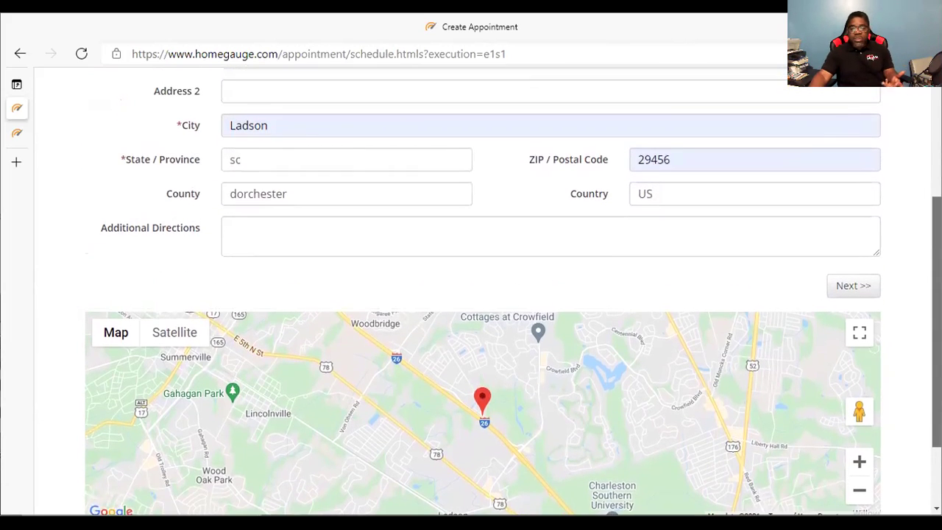
{"action": "scroll", "coordinate": [201, 423], "scroll_direction": "up", "scroll_amount": 3}
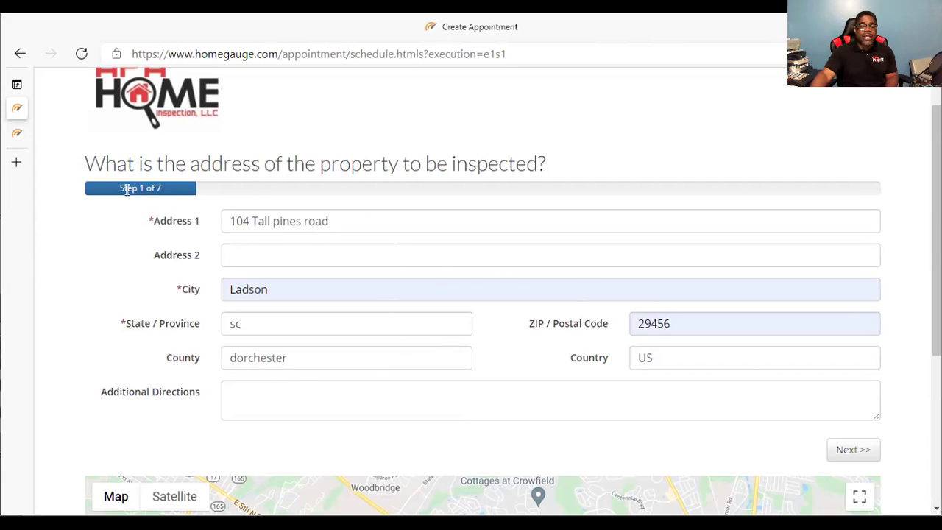
Step: Submit the completed property address with the Next >> button
{"action": "left_click", "coordinate": [843, 449]}
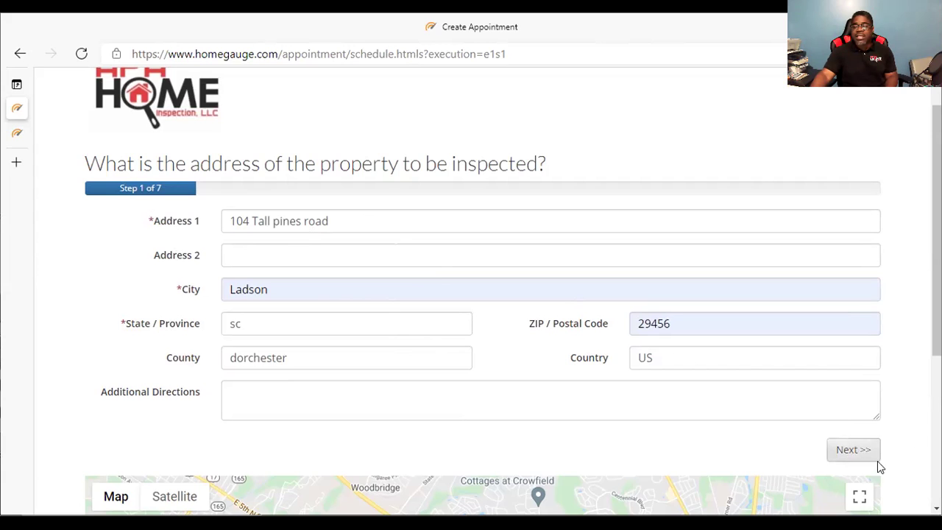
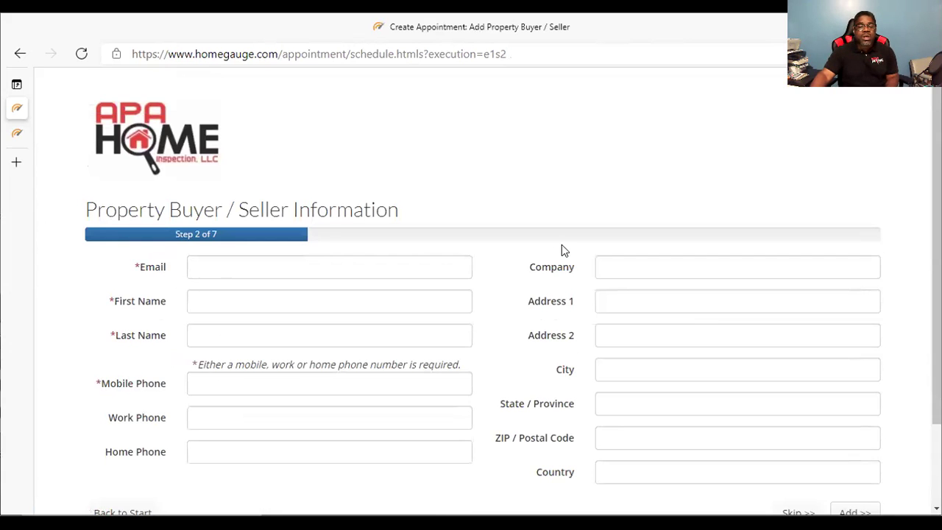
Step: Fill the buyer's Email, First Name and Last Name from the first saved autofill entry
{"action": "scroll", "coordinate": [562, 250], "scroll_direction": "down", "scroll_amount": 1}
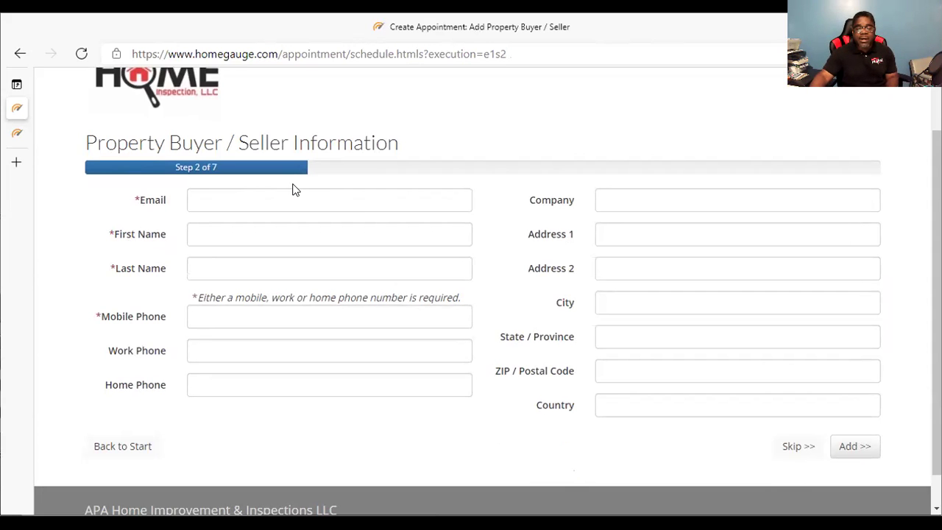
{"action": "left_click", "coordinate": [221, 196]}
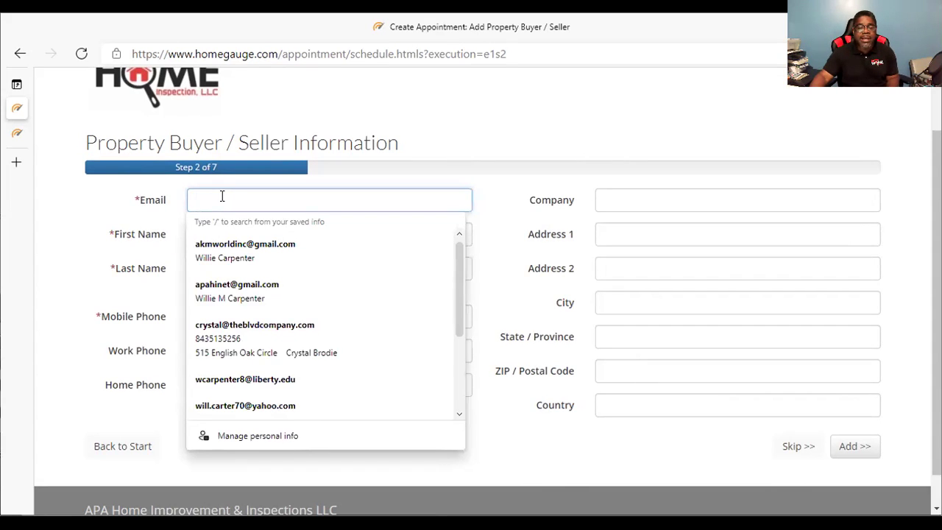
{"action": "left_click", "coordinate": [275, 246]}
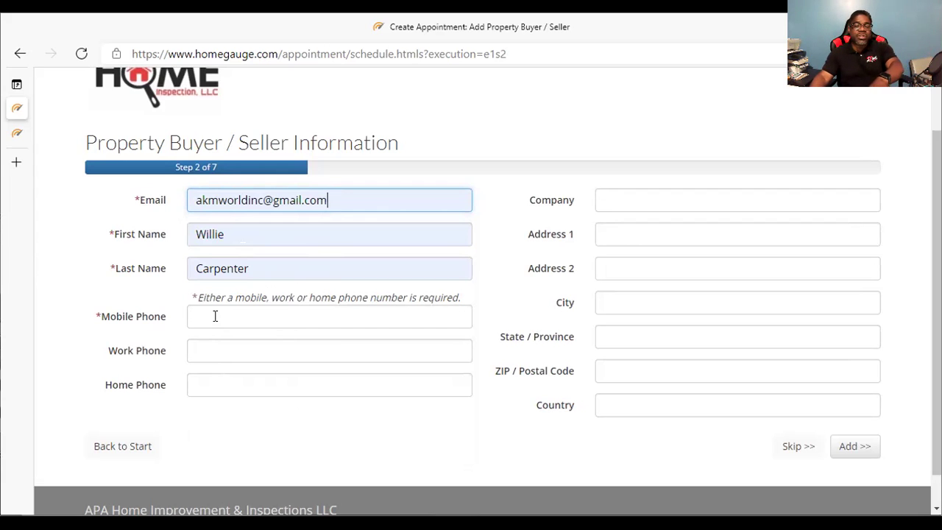
{"action": "left_click", "coordinate": [215, 315]}
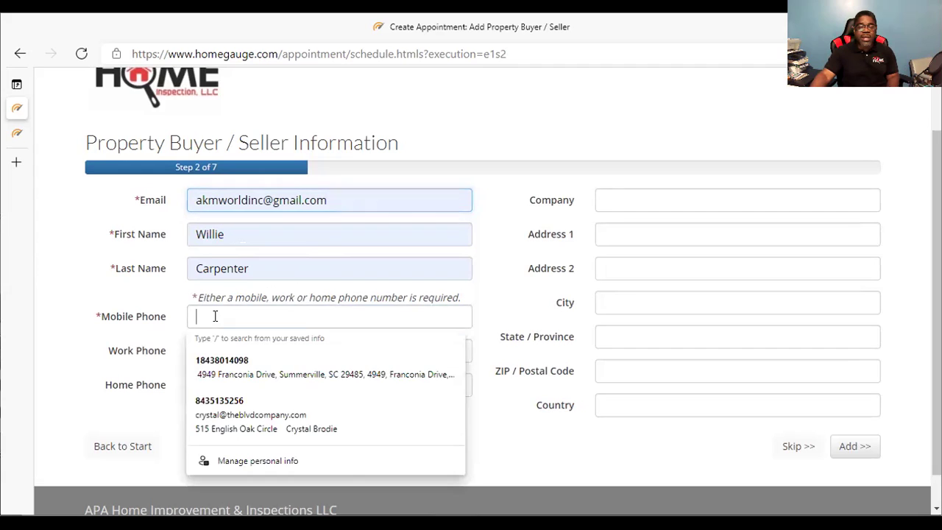
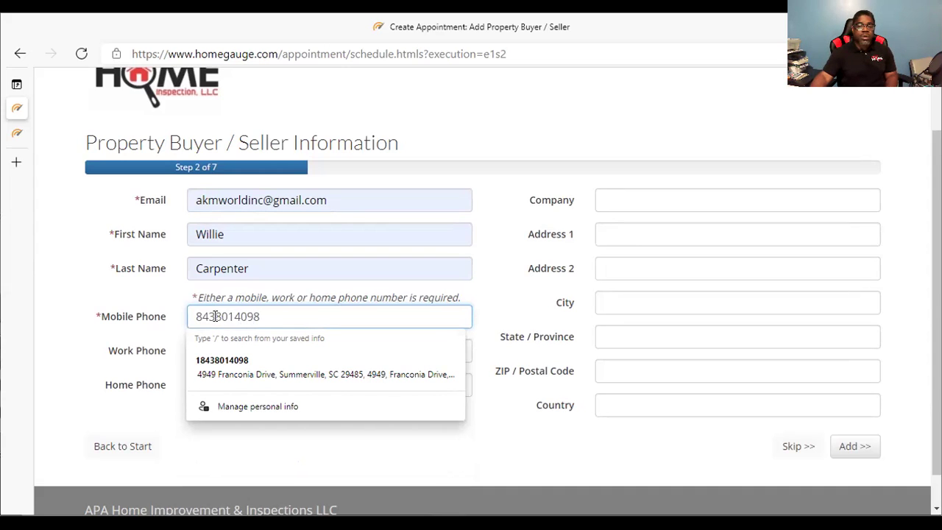
Step: Enter the buyer's mobile phone number and add the buyer, advancing to Property Details
{"action": "left_click", "coordinate": [506, 295]}
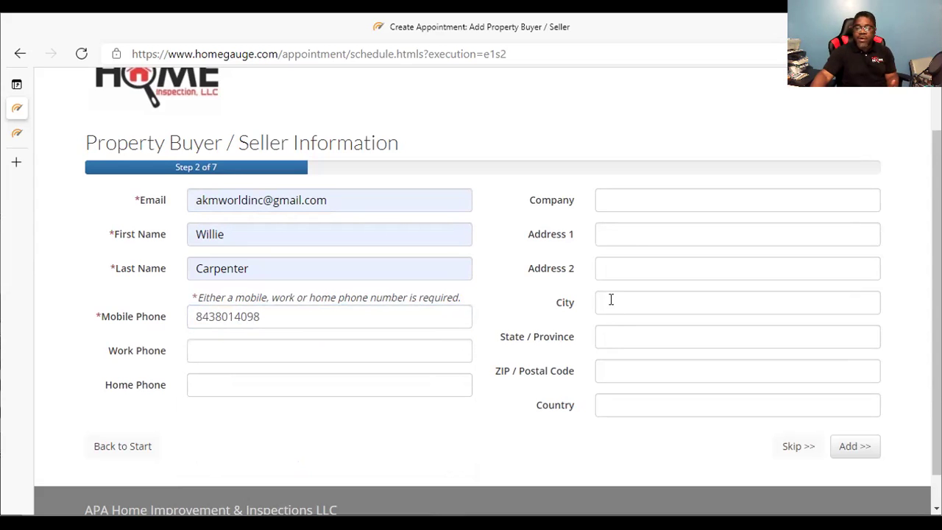
{"action": "scroll", "coordinate": [611, 300], "scroll_direction": "down", "scroll_amount": 1}
{"action": "scroll", "coordinate": [611, 301], "scroll_direction": "up", "scroll_amount": 2}
{"action": "scroll", "coordinate": [610, 300], "scroll_direction": "down", "scroll_amount": 2}
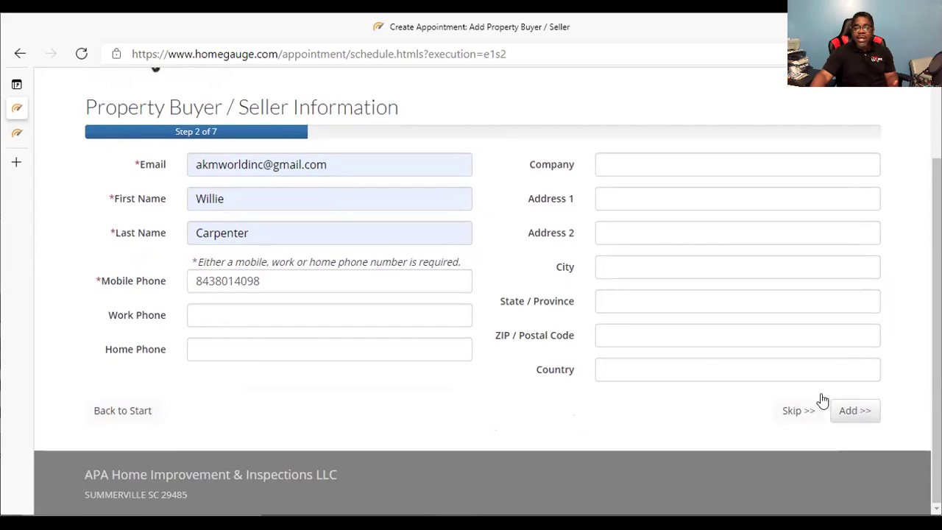
{"action": "scroll", "coordinate": [453, 345], "scroll_direction": "up", "scroll_amount": 2}
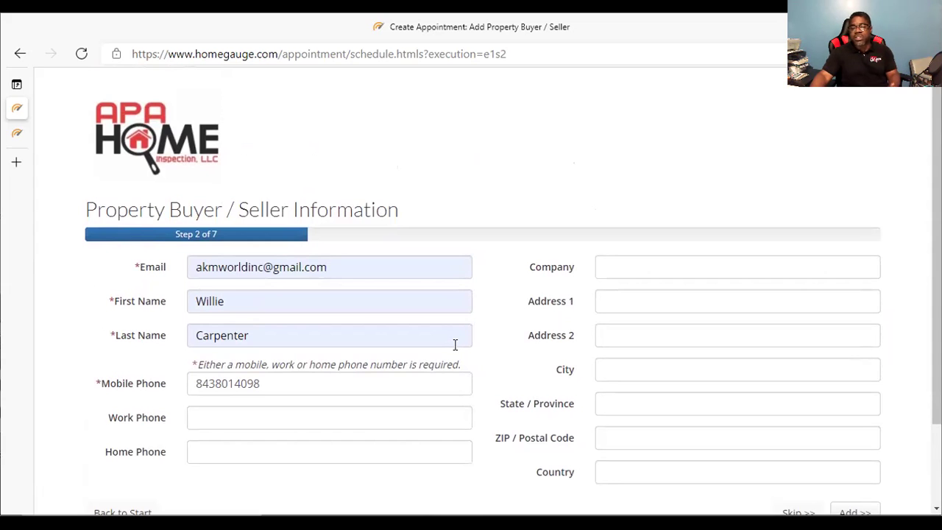
{"action": "scroll", "coordinate": [455, 344], "scroll_direction": "down", "scroll_amount": 1}
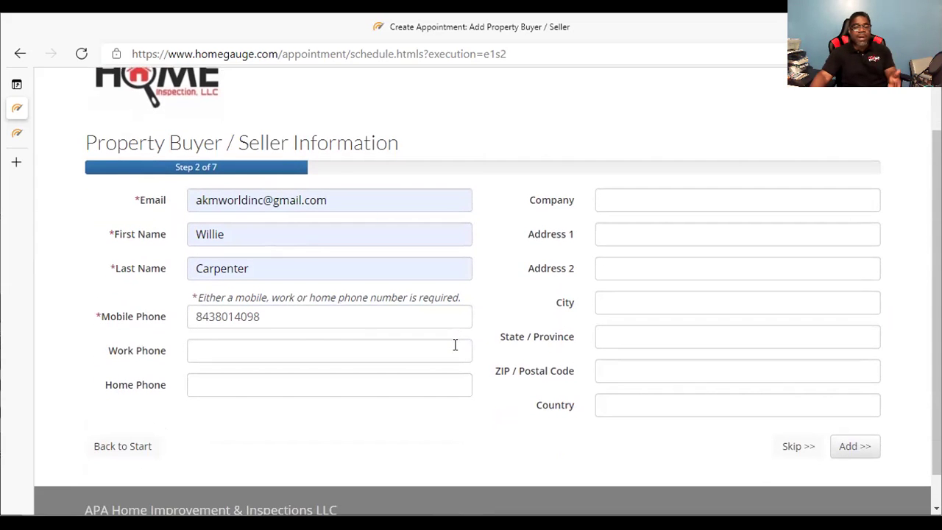
{"action": "scroll", "coordinate": [455, 344], "scroll_direction": "down", "scroll_amount": 1}
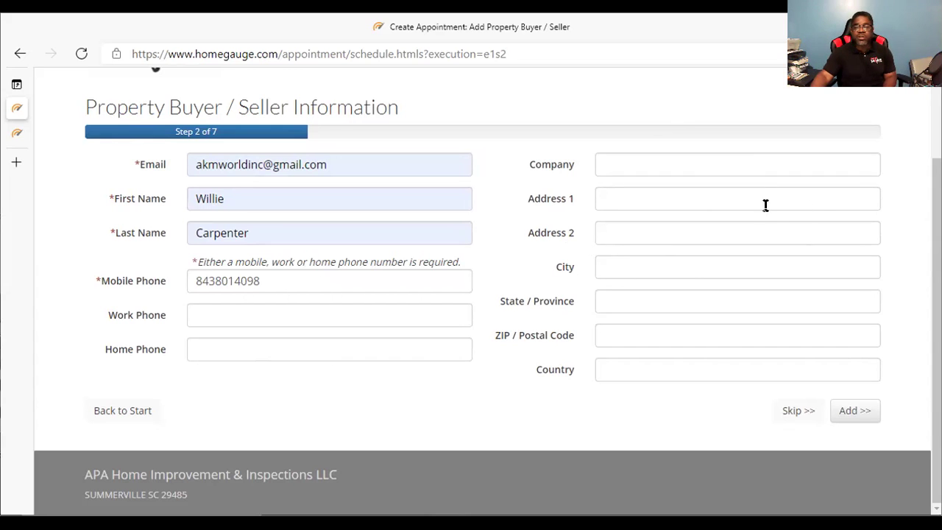
{"action": "left_click", "coordinate": [863, 413]}
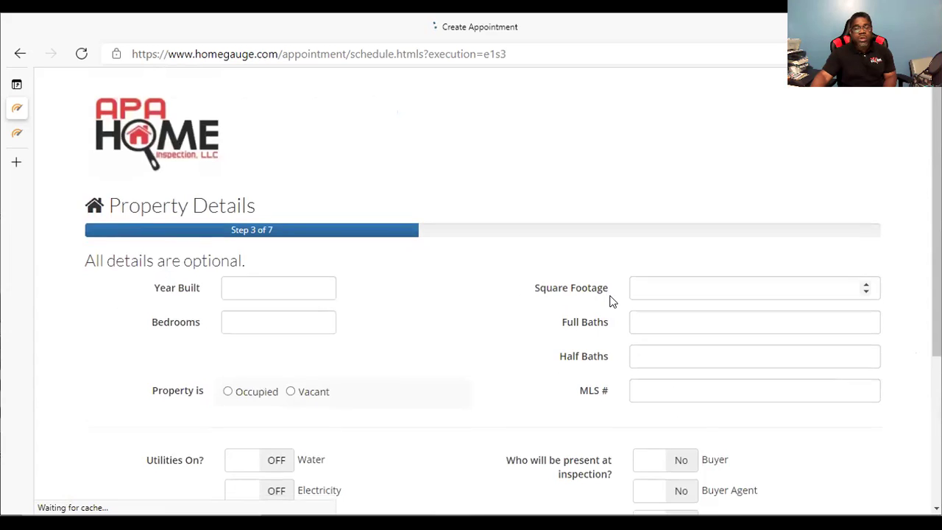
Step: Set Year Built to 1960, so the home is calculated as 61 years old
{"action": "scroll", "coordinate": [610, 302], "scroll_direction": "down", "scroll_amount": 2}
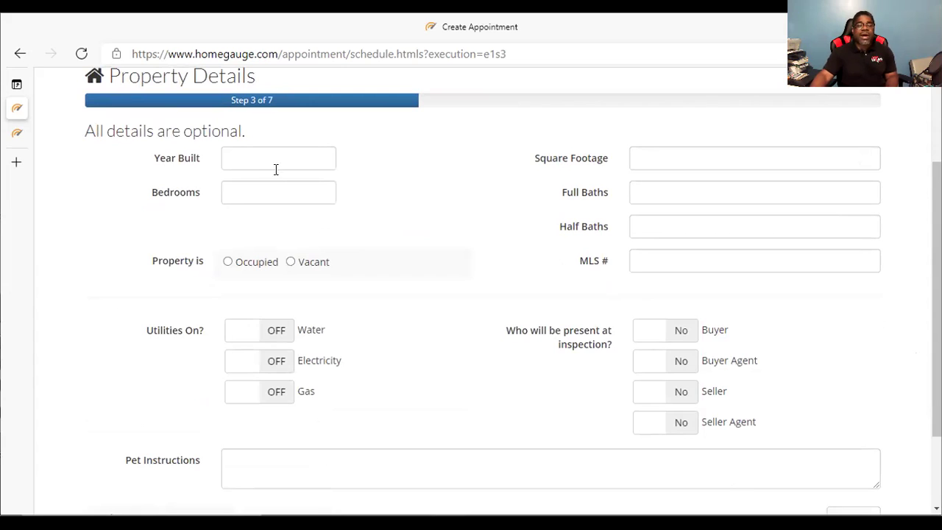
{"action": "left_click", "coordinate": [266, 155]}
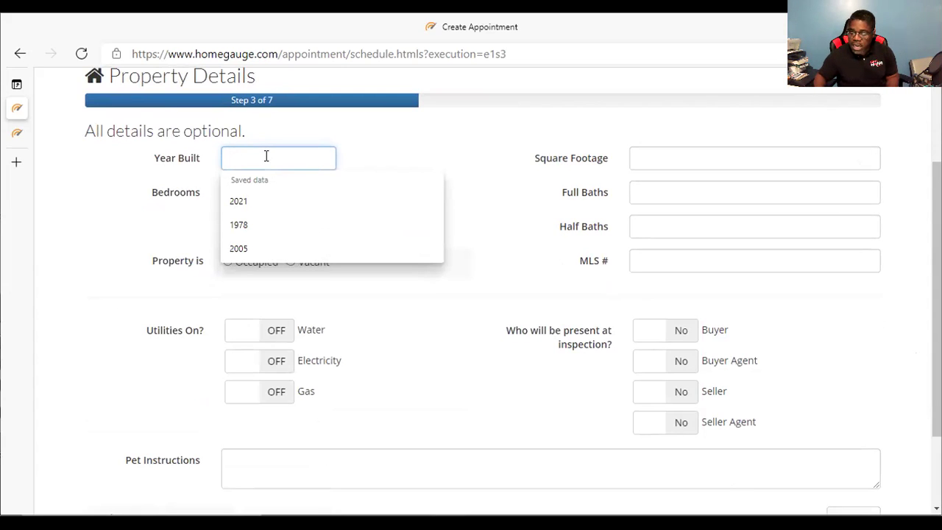
{"action": "type", "text": "1960"}
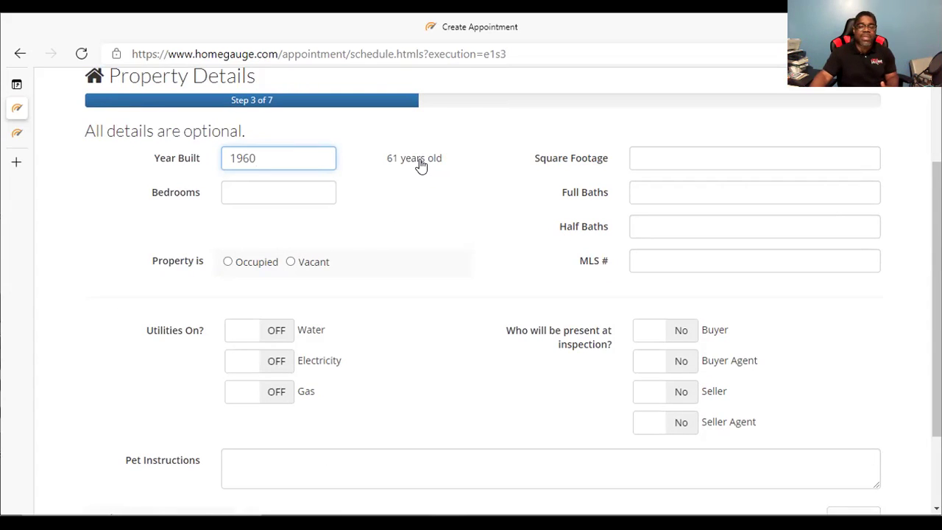
{"action": "left_click", "coordinate": [275, 190]}
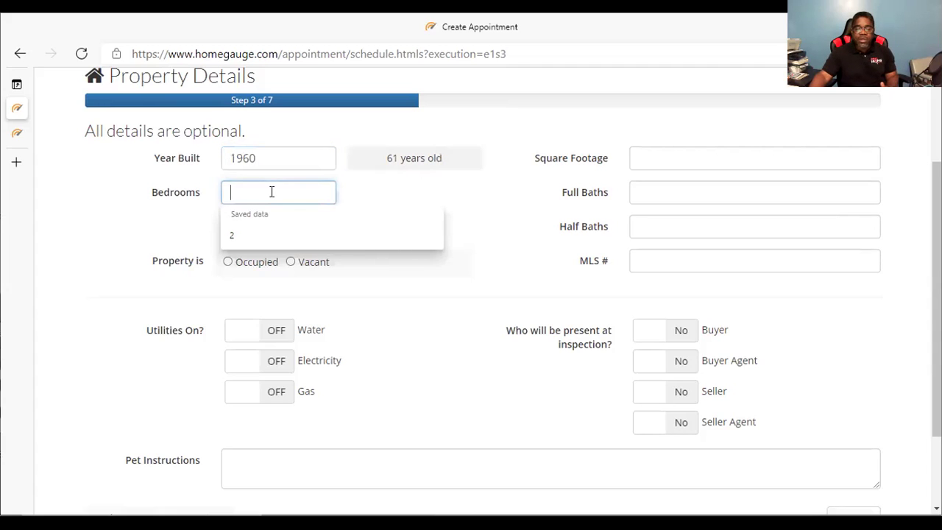
Step: Set Bedrooms to 2, Square Footage to 2500, Full Baths to 2 and Half Baths to 1
{"action": "left_click", "coordinate": [266, 236]}
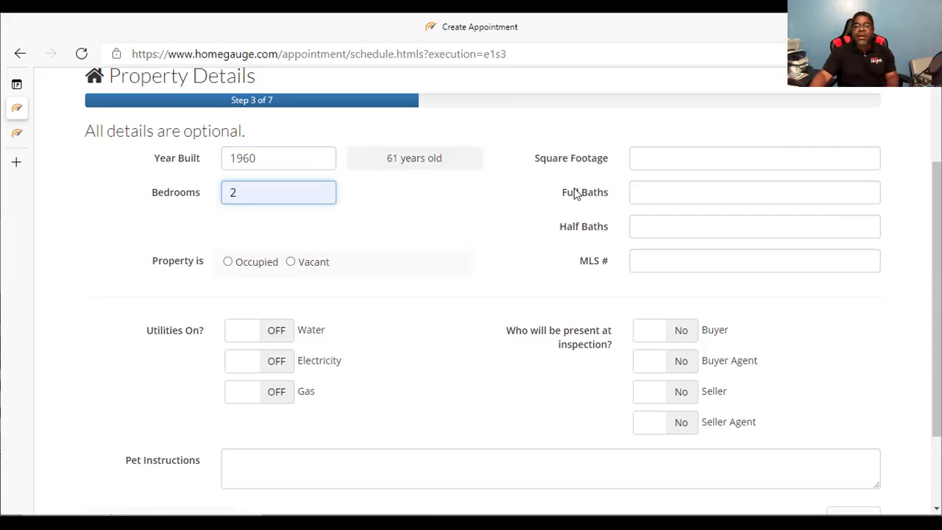
{"action": "left_click", "coordinate": [661, 165]}
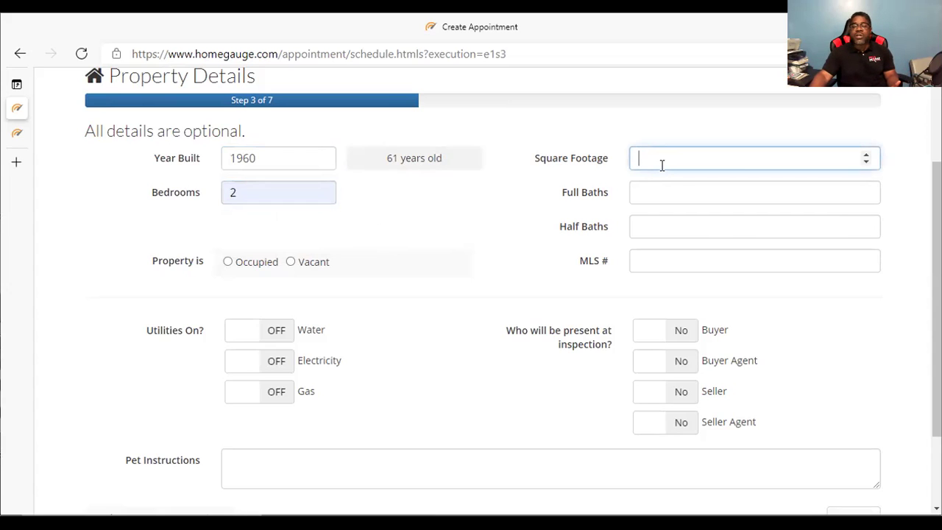
{"action": "type", "text": "2500"}
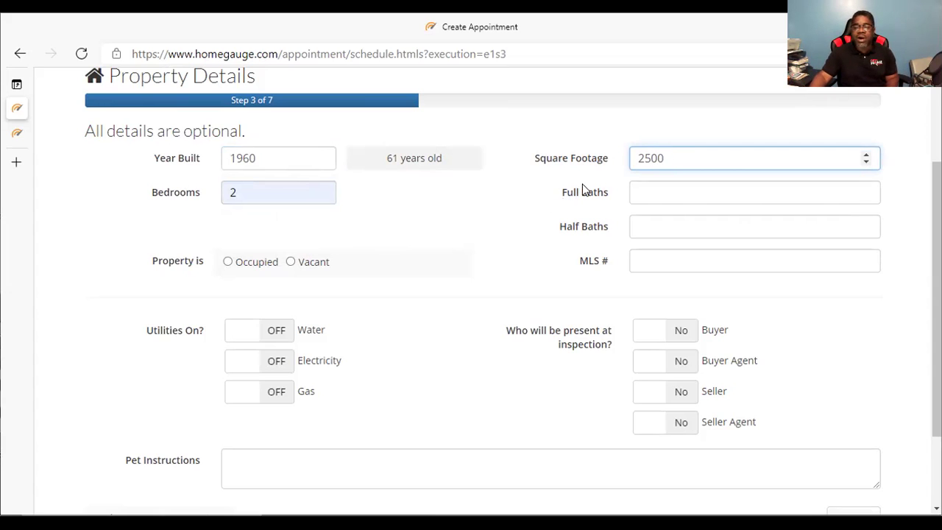
{"action": "left_click", "coordinate": [709, 192]}
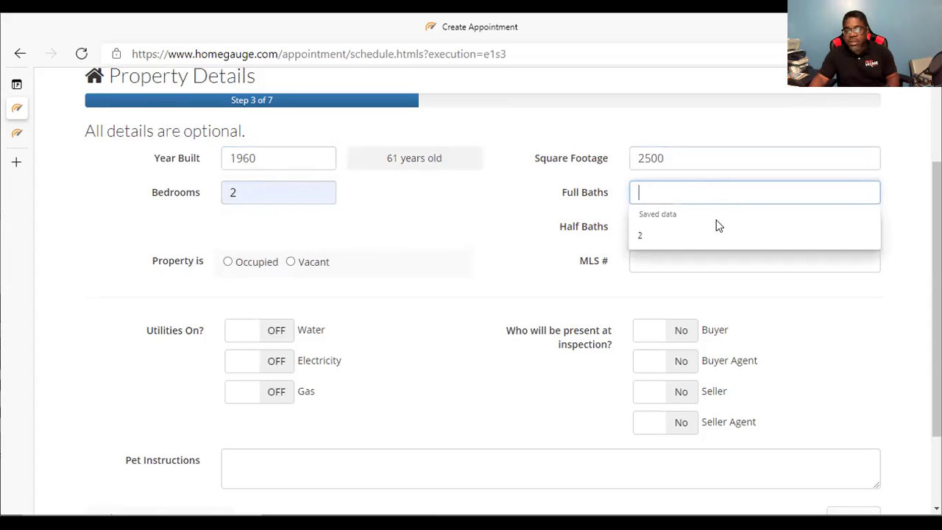
{"action": "left_click", "coordinate": [696, 236]}
{"action": "left_click", "coordinate": [667, 226]}
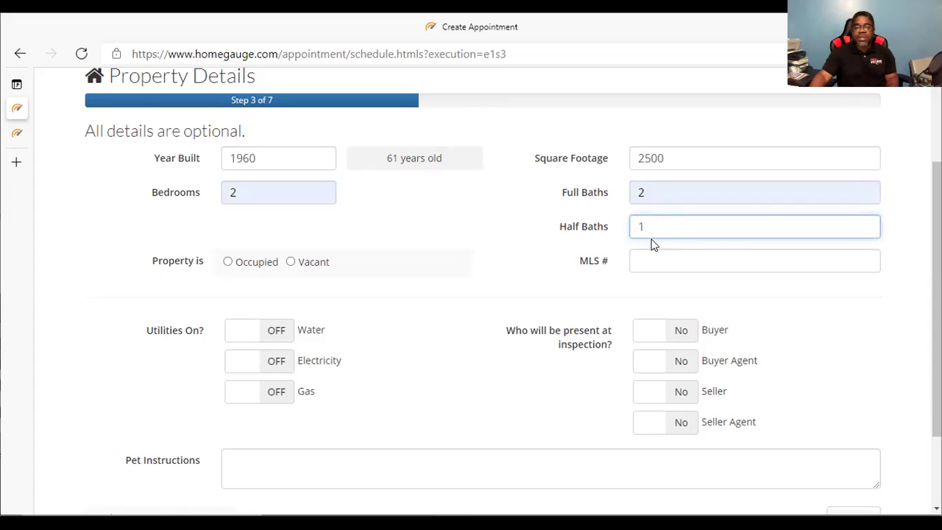
{"action": "left_click", "coordinate": [646, 260]}
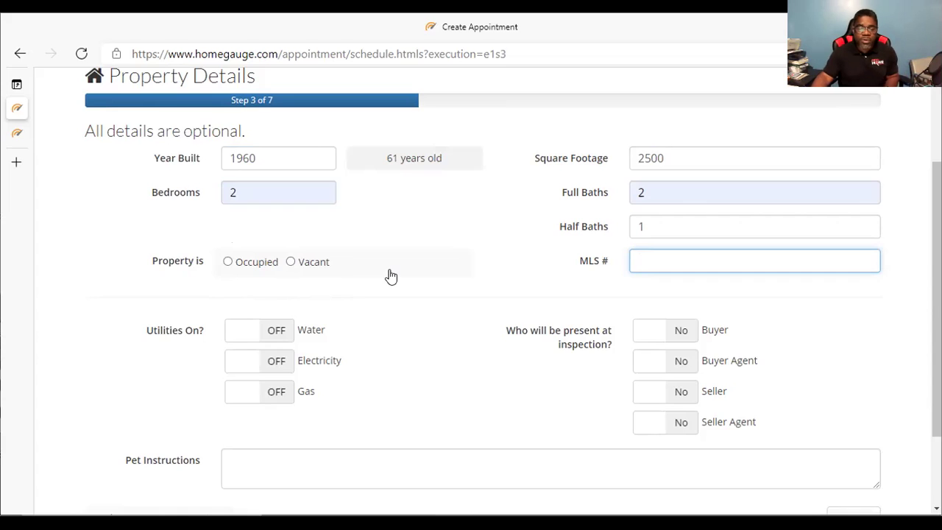
Step: Switch the Water, Electricity and Gas toggles under Utilities On? to ON
{"action": "scroll", "coordinate": [389, 276], "scroll_direction": "down", "scroll_amount": 2}
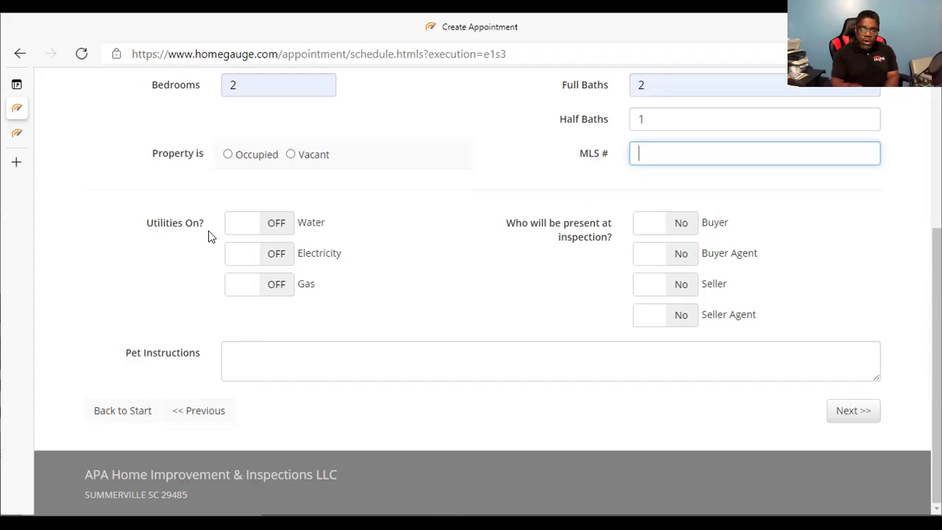
{"action": "left_click", "coordinate": [271, 225]}
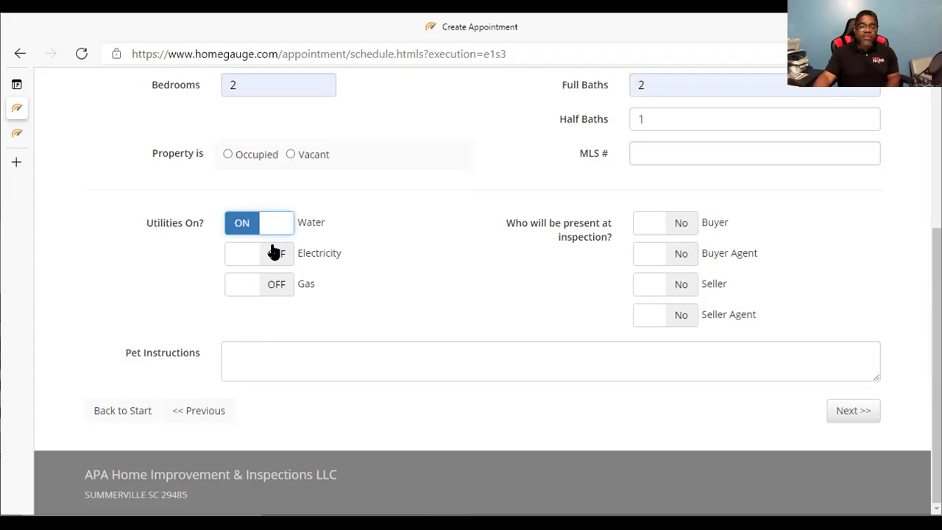
{"action": "left_click", "coordinate": [271, 253]}
{"action": "left_click", "coordinate": [286, 292]}
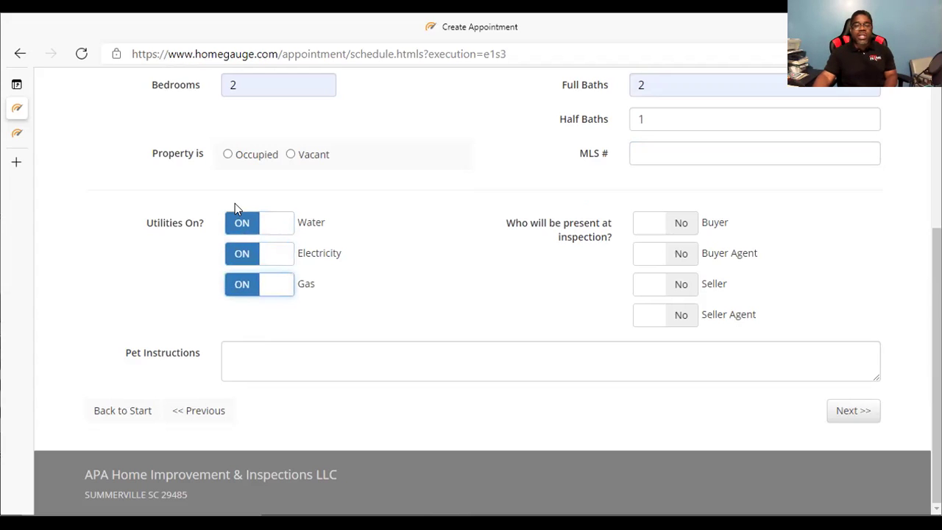
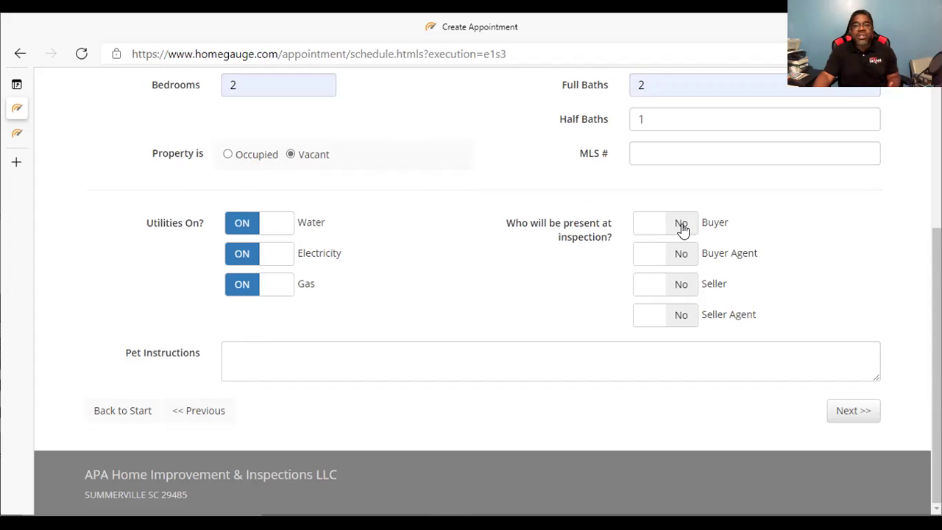
Step: Switch the Buyer, Buyer Agent, Seller and Seller Agent attendance toggles to Yes
{"action": "left_click", "coordinate": [682, 232]}
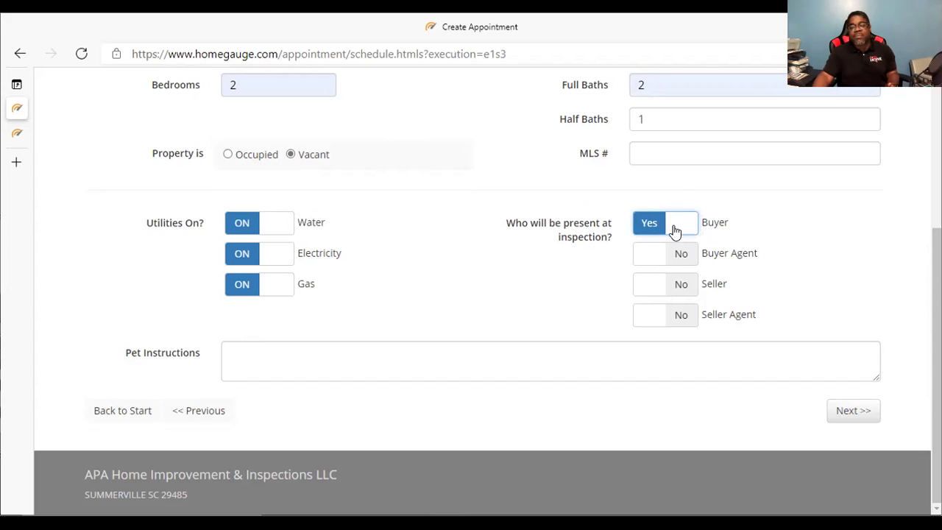
{"action": "left_click", "coordinate": [679, 254]}
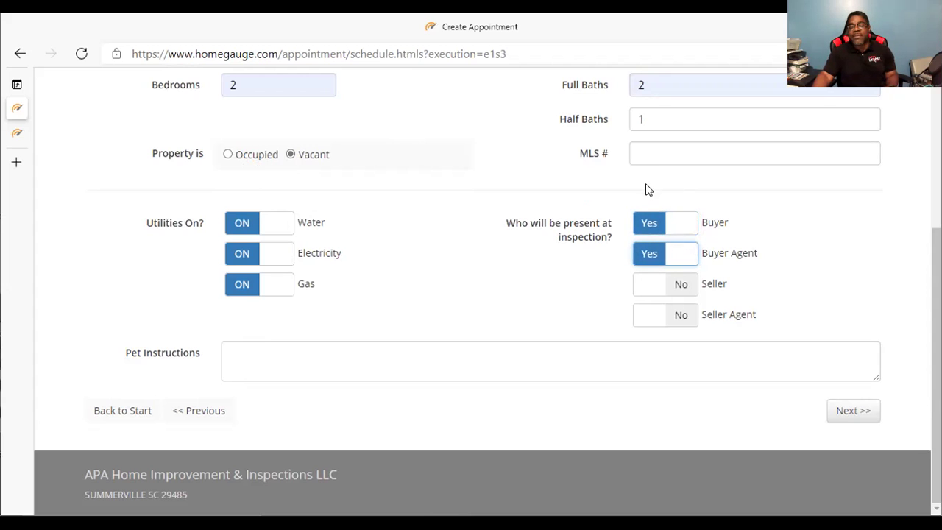
{"action": "left_click", "coordinate": [689, 291]}
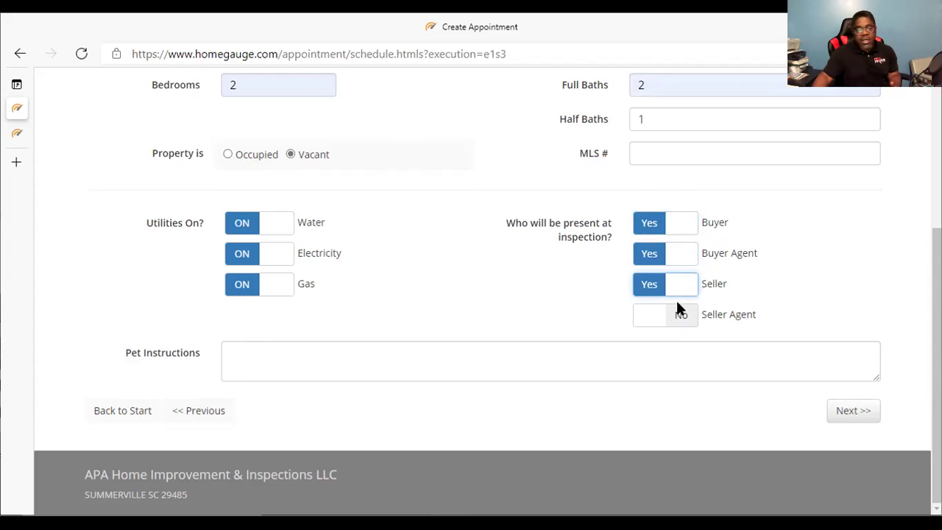
{"action": "left_click", "coordinate": [688, 322]}
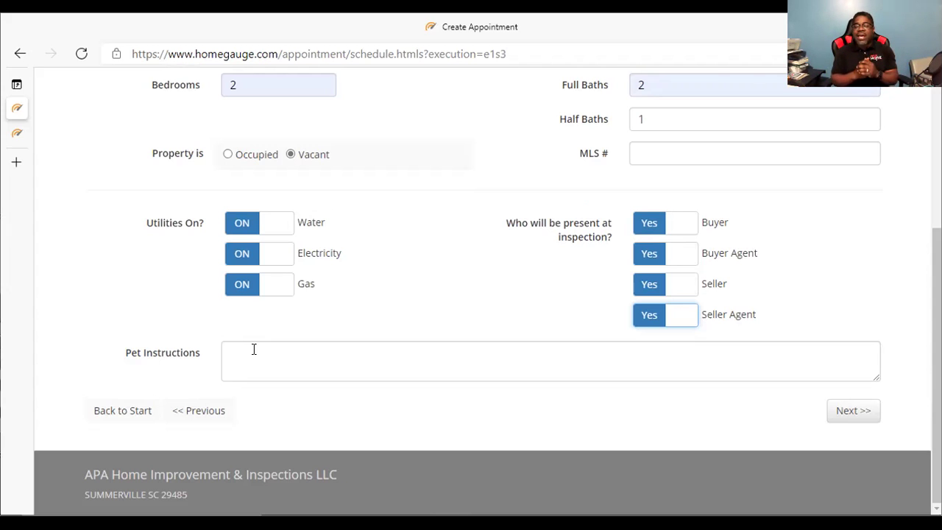
Step: Enter the pet note 'The dogs will be in cages at the time of inspection' and continue
{"action": "left_click", "coordinate": [383, 362]}
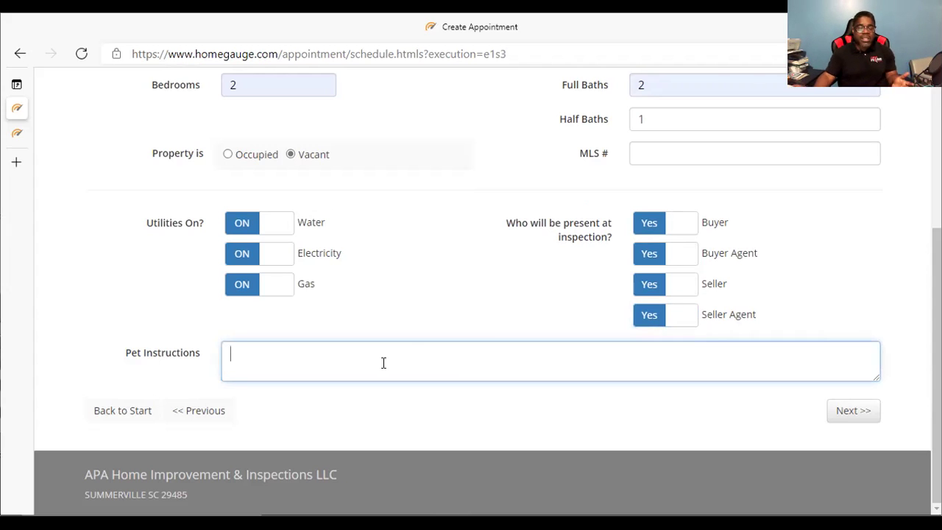
{"action": "type", "text": "The "}
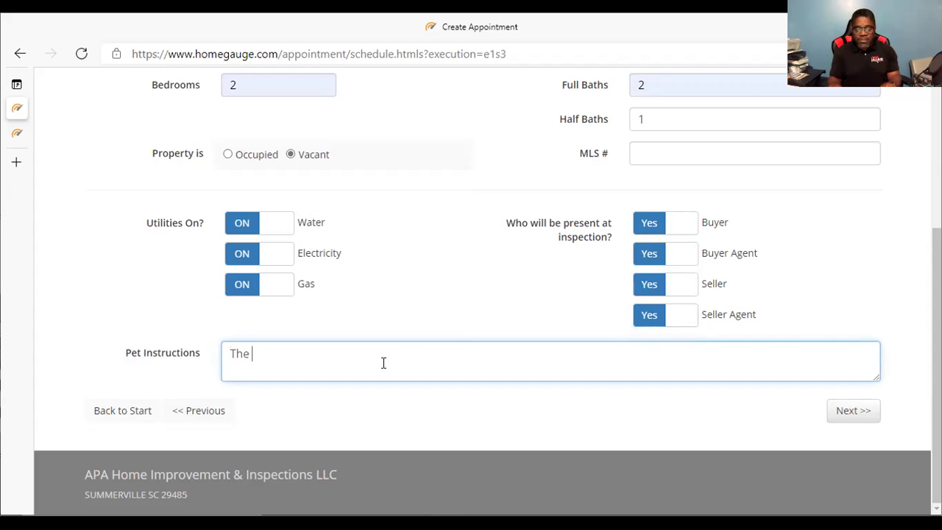
{"action": "type", "text": "an"}
{"action": "key", "text": "BackSpace"}
{"action": "key", "text": "BackSpace"}
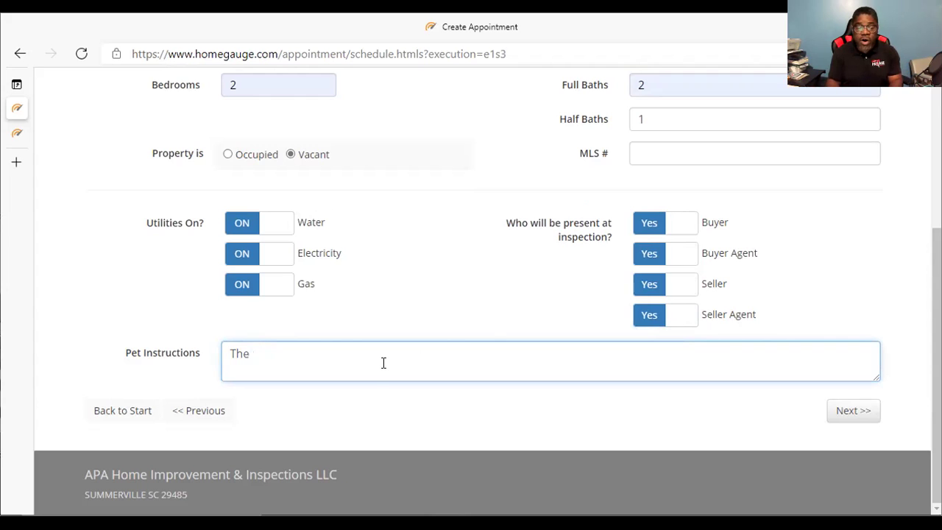
{"action": "type", "text": "dogs w"}
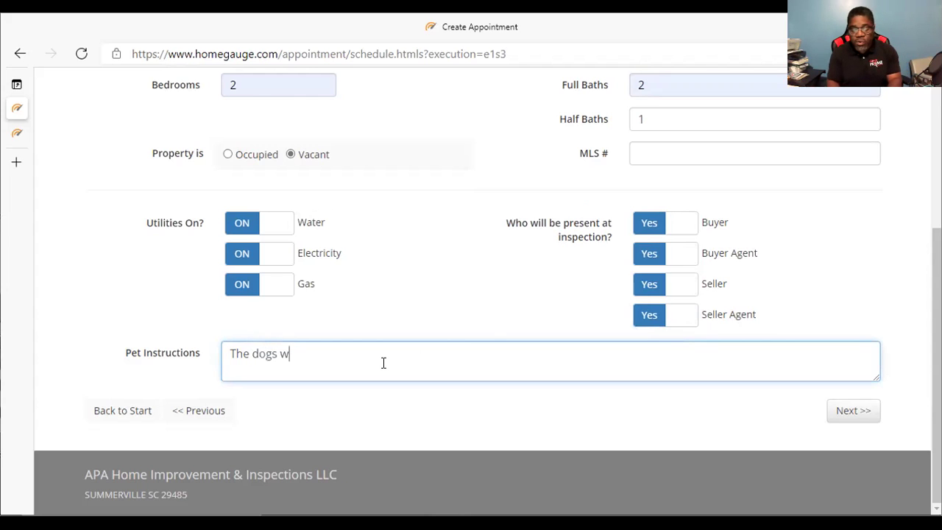
{"action": "type", "text": "ill be "}
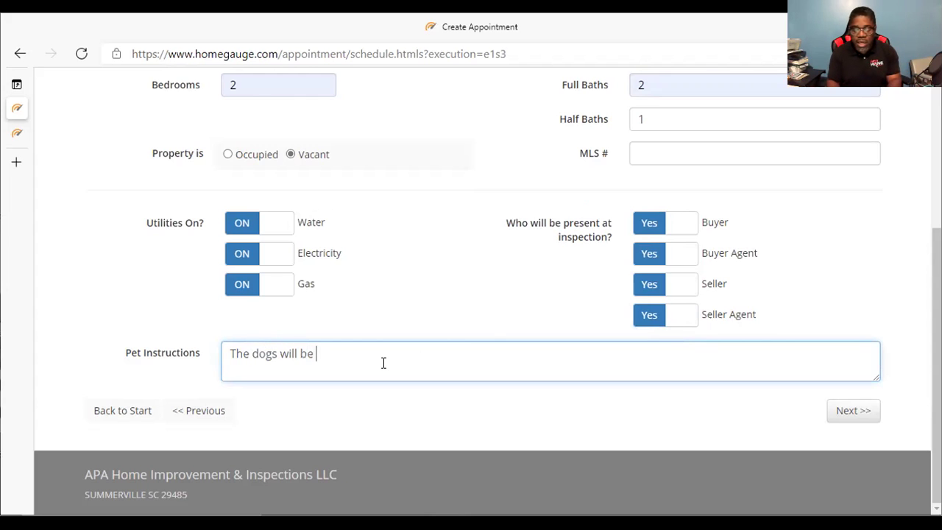
{"action": "type", "text": "in cages "}
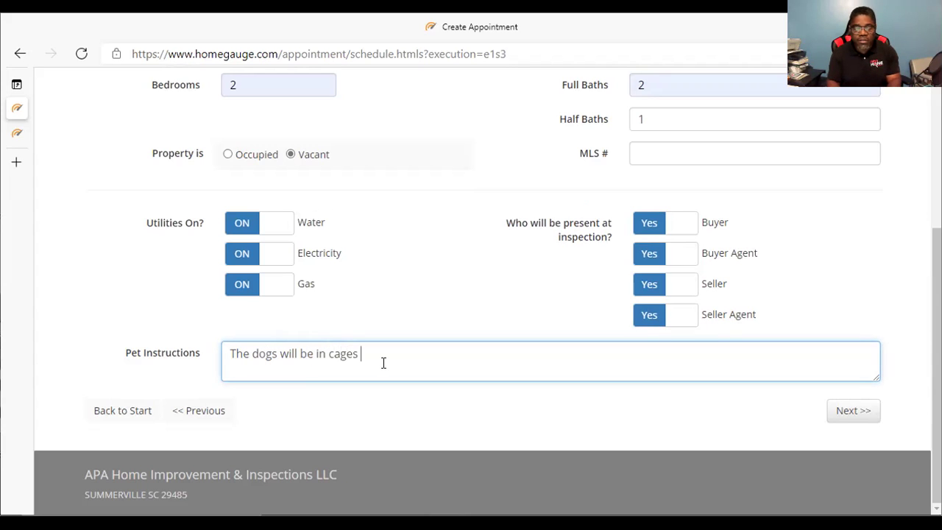
{"action": "type", "text": "at the ti"}
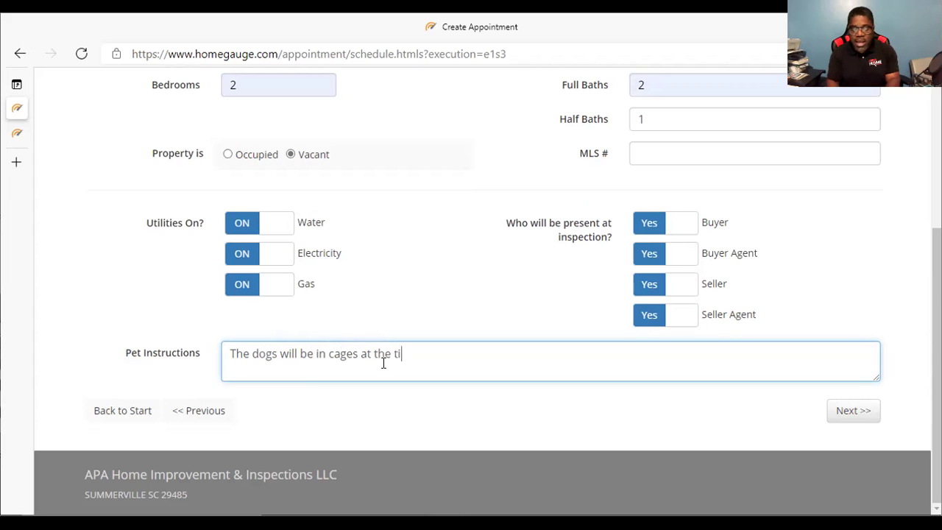
{"action": "type", "text": "me of inspe"}
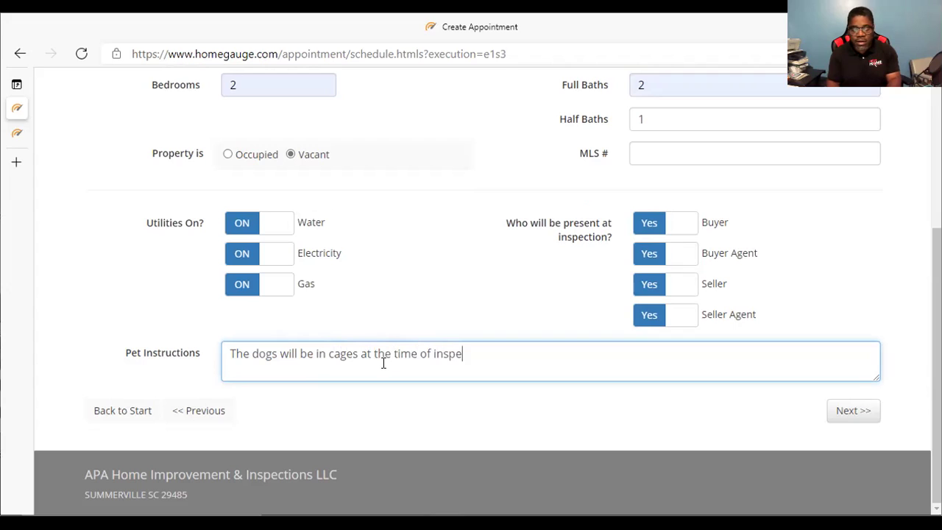
{"action": "type", "text": "ction"}
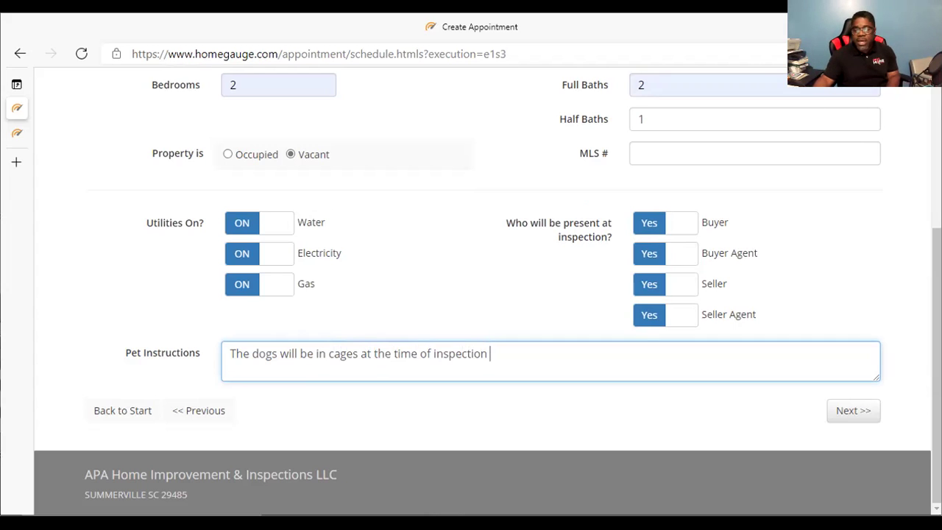
{"action": "left_click", "coordinate": [872, 418]}
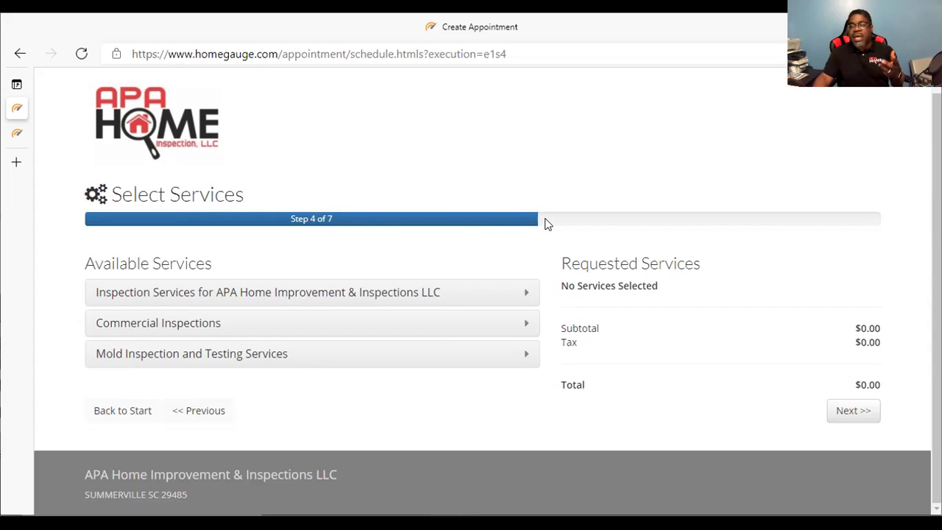
Step: Expand the Inspection Services category for APA Home Improvement & Inspections LLC
{"action": "left_click", "coordinate": [261, 294]}
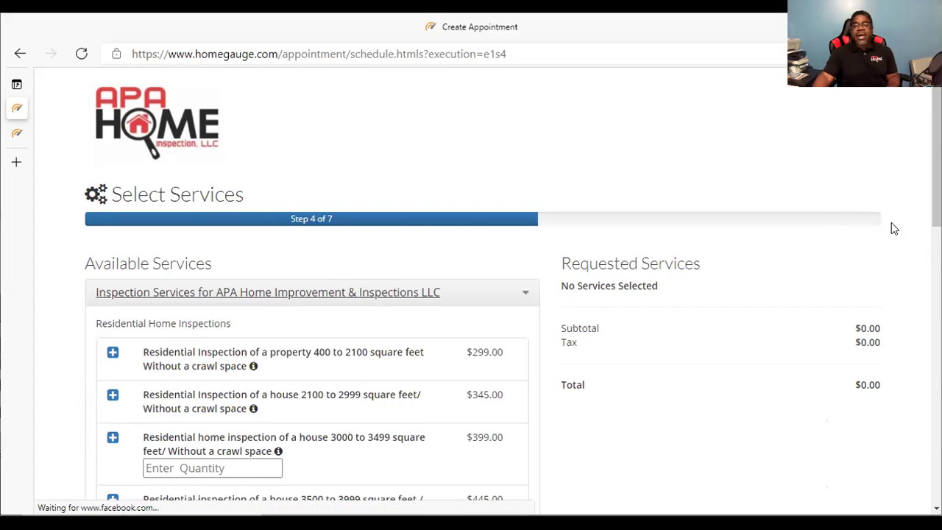
Step: Scroll through the residential home inspections, priced $299.00 to $645.00 by square footage
{"action": "scroll", "coordinate": [309, 294], "scroll_direction": "down", "scroll_amount": 2}
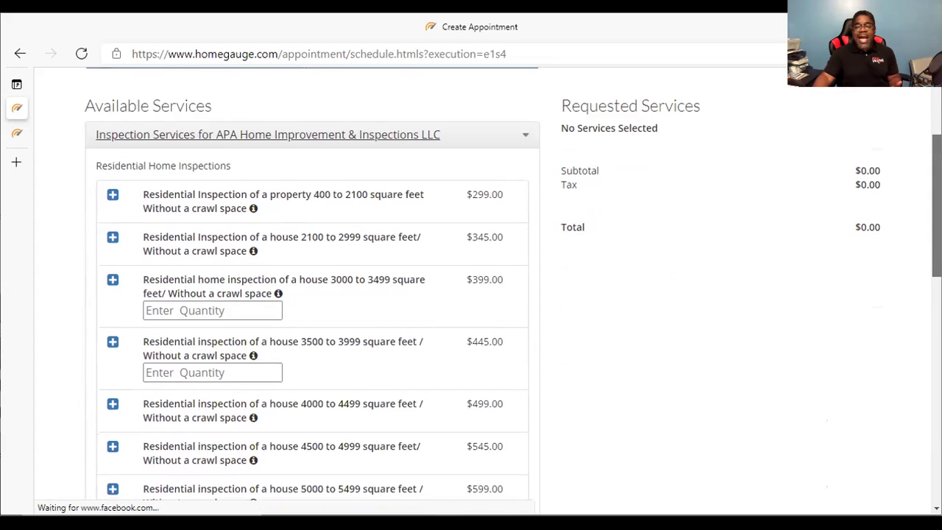
{"action": "scroll", "coordinate": [309, 294], "scroll_direction": "down", "scroll_amount": 1}
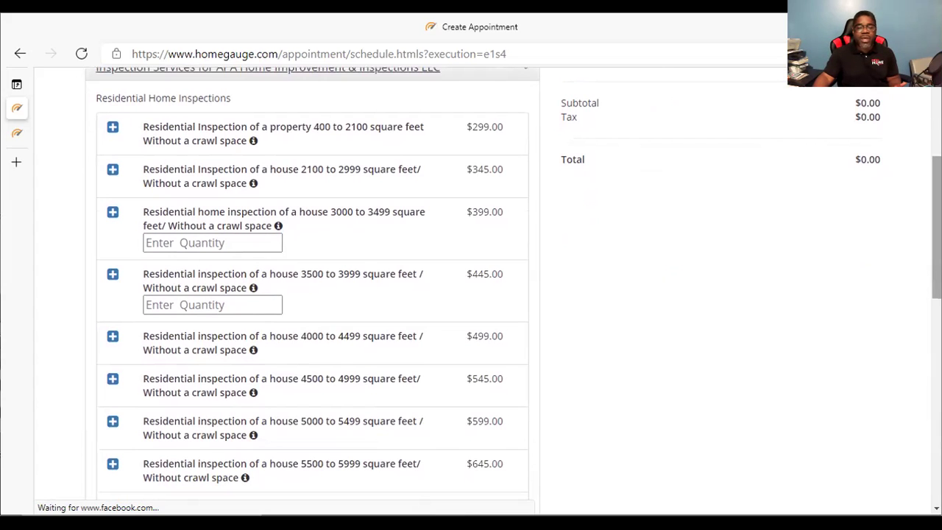
{"action": "scroll", "coordinate": [524, 191], "scroll_direction": "up", "scroll_amount": 1}
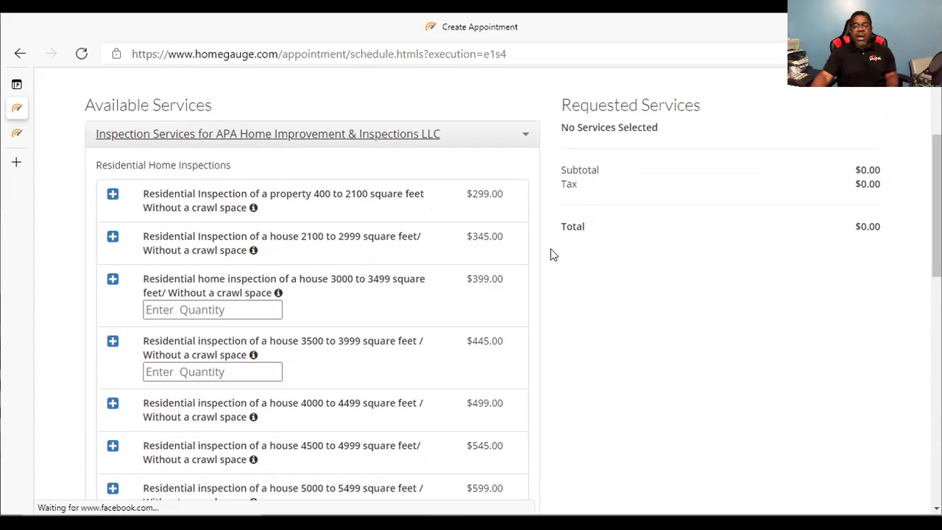
{"action": "scroll", "coordinate": [527, 240], "scroll_direction": "down", "scroll_amount": 1}
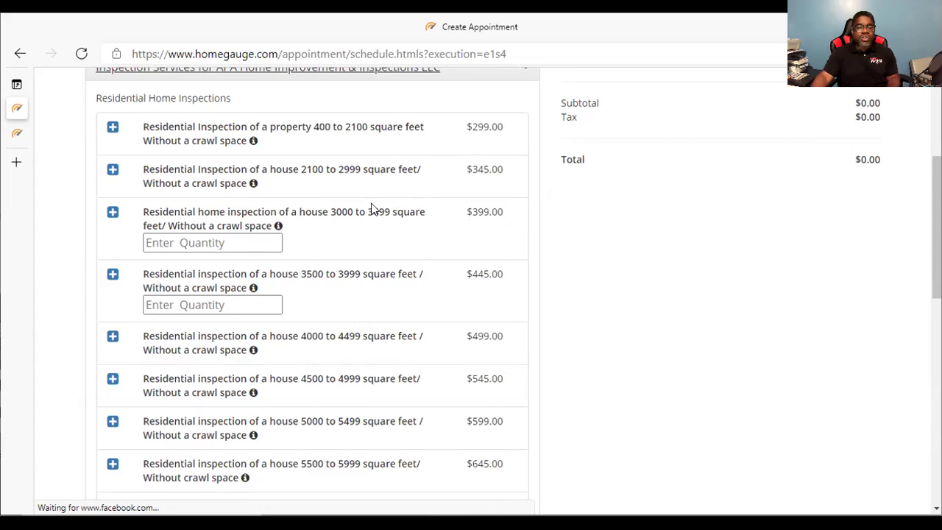
{"action": "scroll", "coordinate": [372, 210], "scroll_direction": "down", "scroll_amount": 2}
{"action": "scroll", "coordinate": [525, 238], "scroll_direction": "up", "scroll_amount": 3}
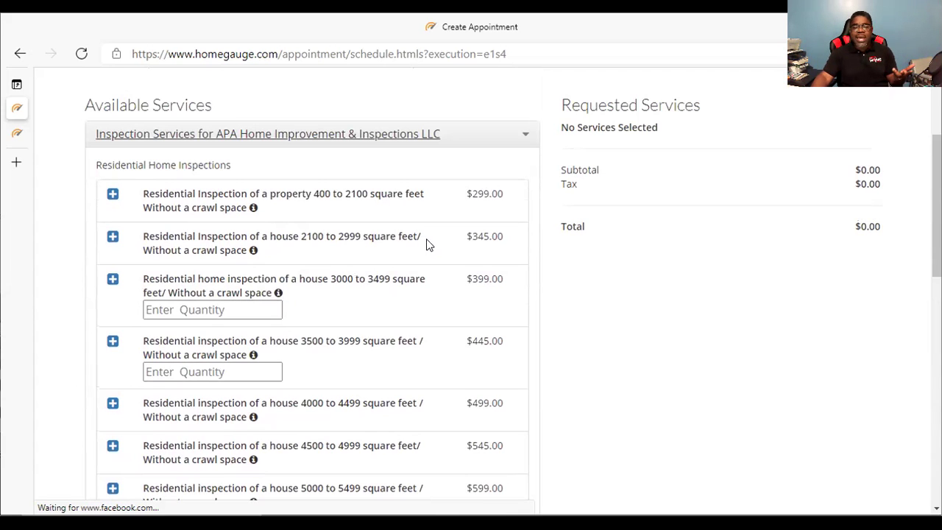
Step: Add the $345.00 residential inspection for 2100 to 2999 square feet to the order
{"action": "left_click", "coordinate": [112, 237]}
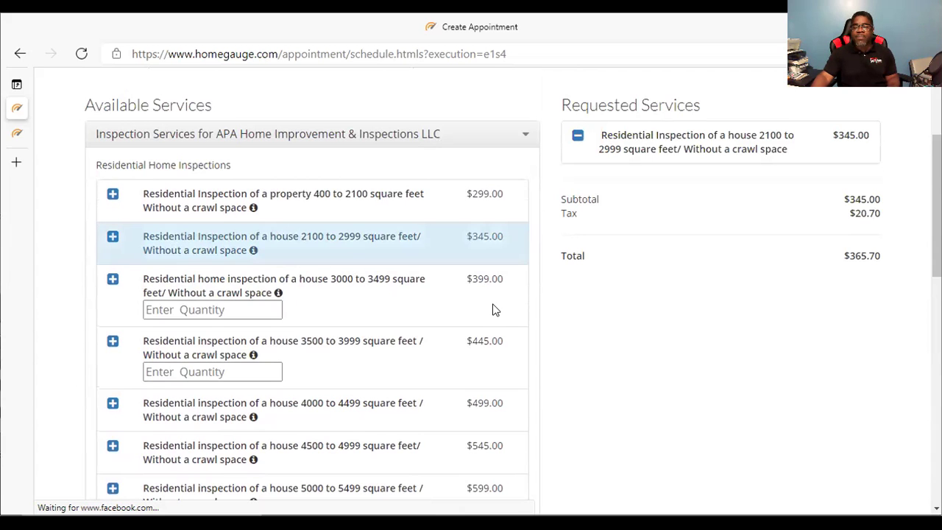
{"action": "scroll", "coordinate": [493, 310], "scroll_direction": "down", "scroll_amount": 2}
{"action": "scroll", "coordinate": [493, 305], "scroll_direction": "down", "scroll_amount": 1}
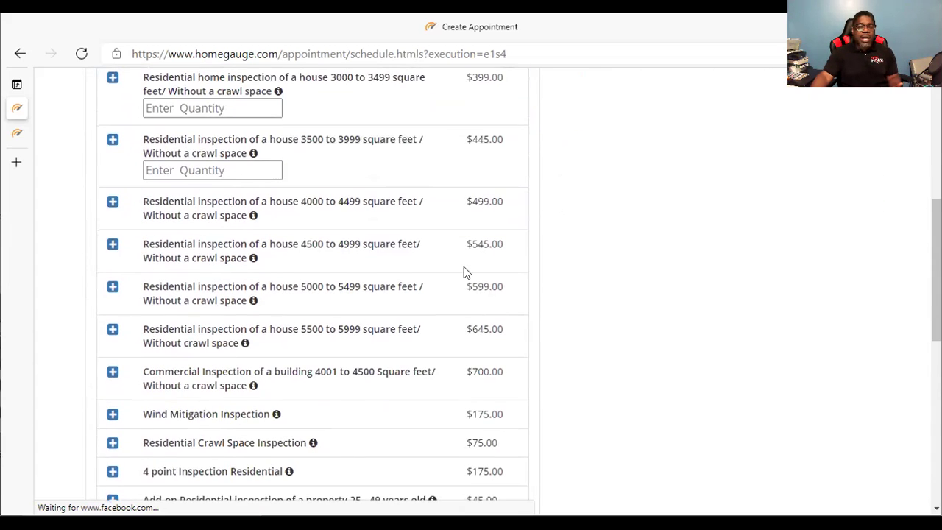
{"action": "scroll", "coordinate": [405, 197], "scroll_direction": "down", "scroll_amount": 1}
{"action": "scroll", "coordinate": [405, 197], "scroll_direction": "down", "scroll_amount": 3}
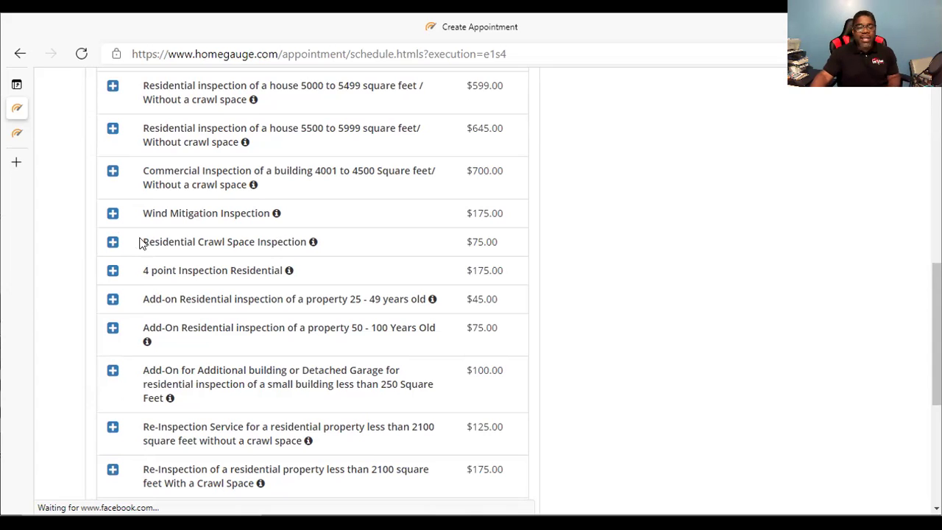
Step: Add the $75.00 Residential Crawl Space Inspection to the appointment
{"action": "left_click", "coordinate": [113, 242]}
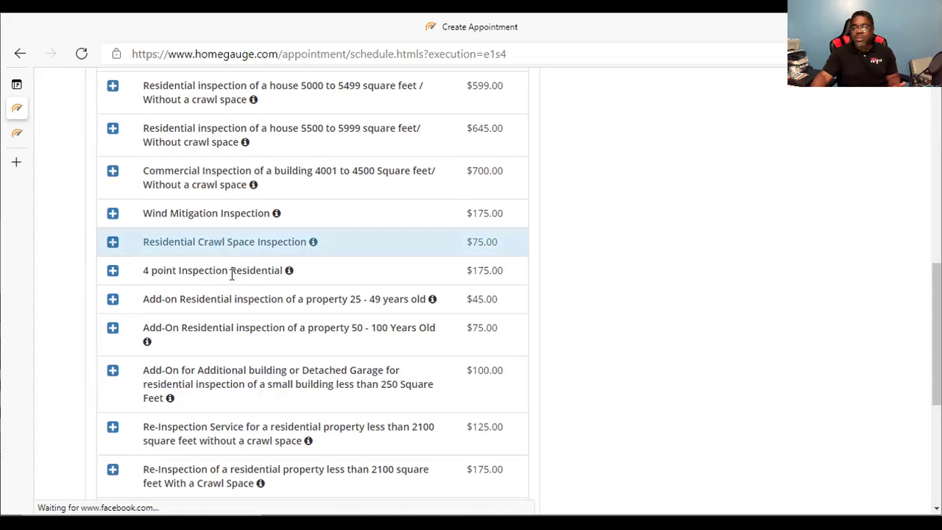
{"action": "scroll", "coordinate": [258, 262], "scroll_direction": "down", "scroll_amount": 1}
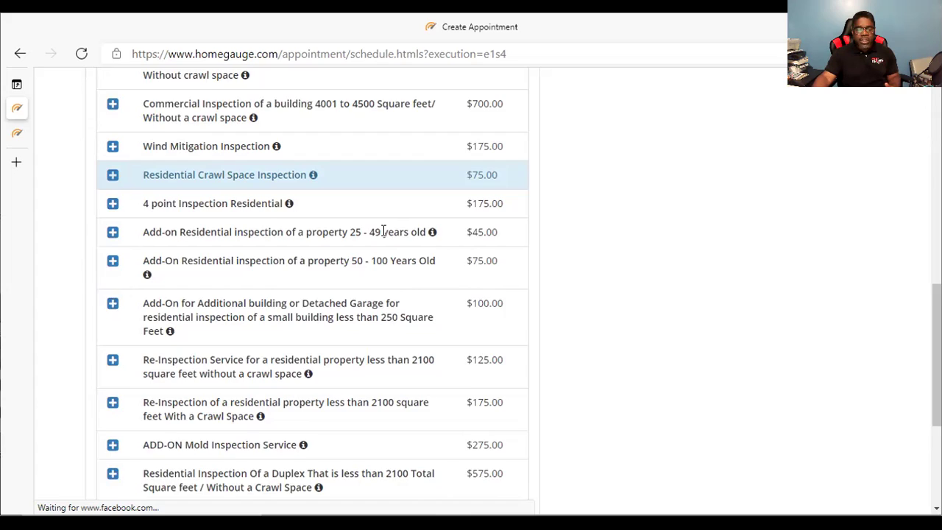
{"action": "scroll", "coordinate": [383, 231], "scroll_direction": "down", "scroll_amount": 1}
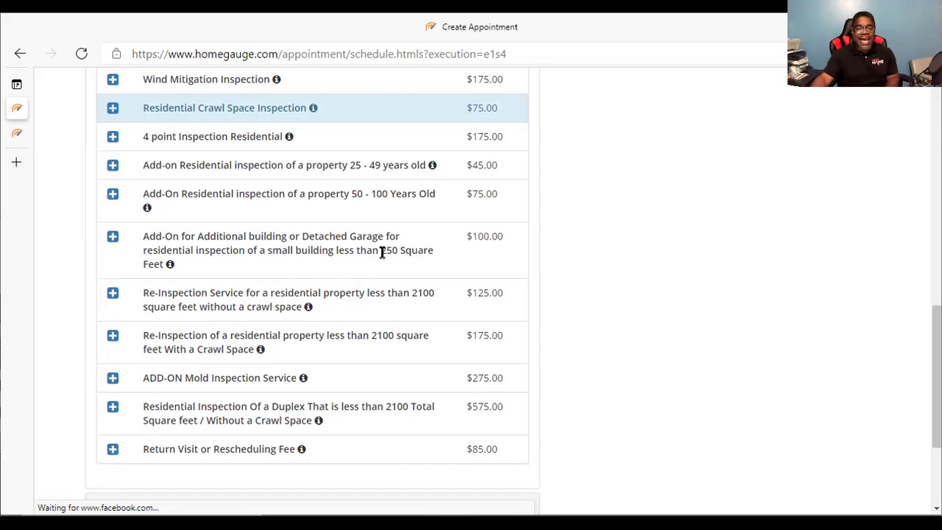
Step: Add the $100.00 Additional Building or Detached Garage add-on
{"action": "left_click", "coordinate": [111, 238]}
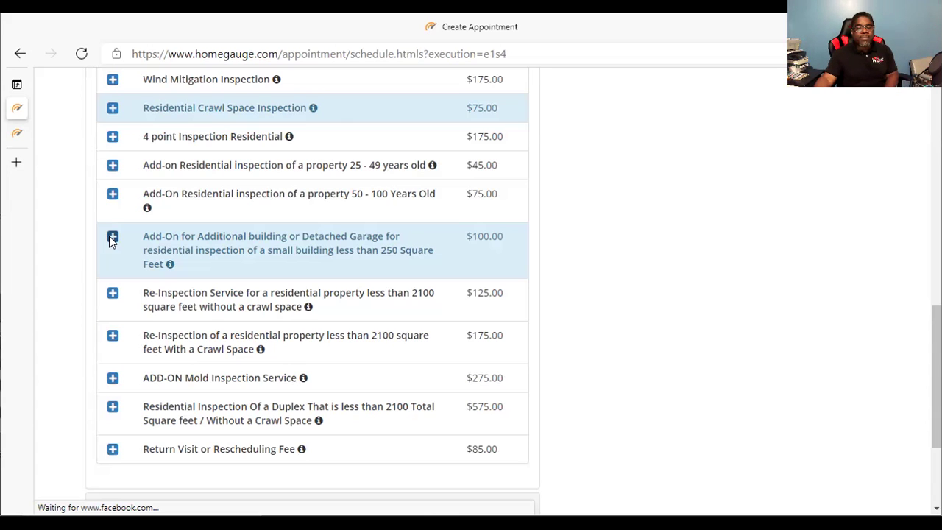
{"action": "scroll", "coordinate": [352, 248], "scroll_direction": "down", "scroll_amount": 1}
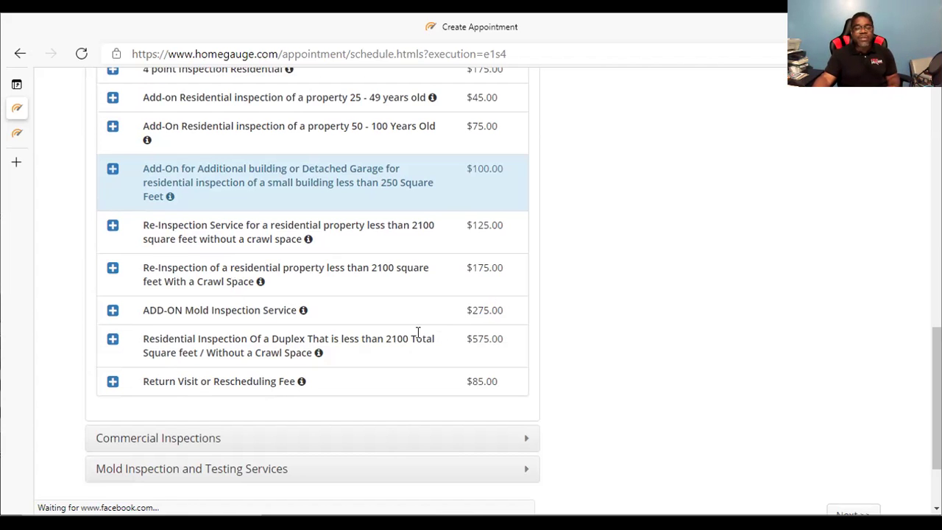
{"action": "scroll", "coordinate": [380, 267], "scroll_direction": "down", "scroll_amount": 1}
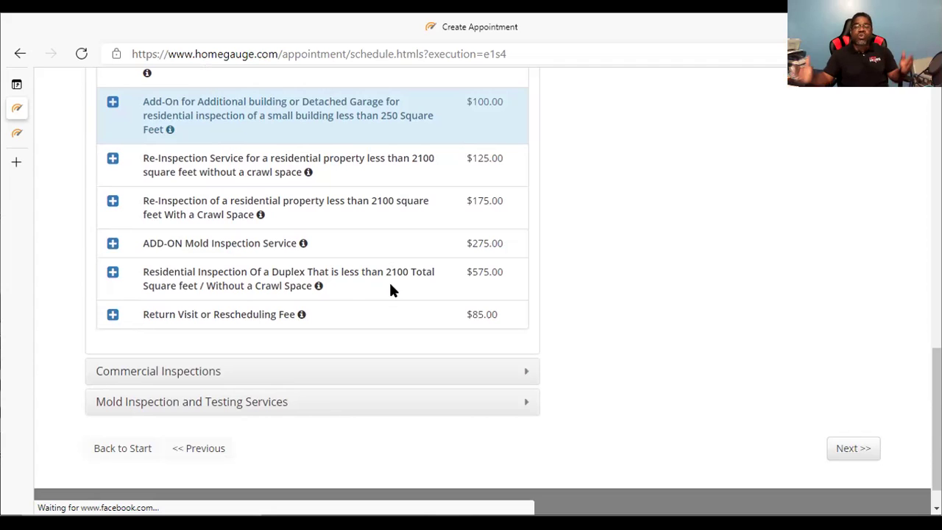
Step: Submit the inspection, crawl space and detached garage services with Next >>
{"action": "scroll", "coordinate": [471, 218], "scroll_direction": "up", "scroll_amount": 1}
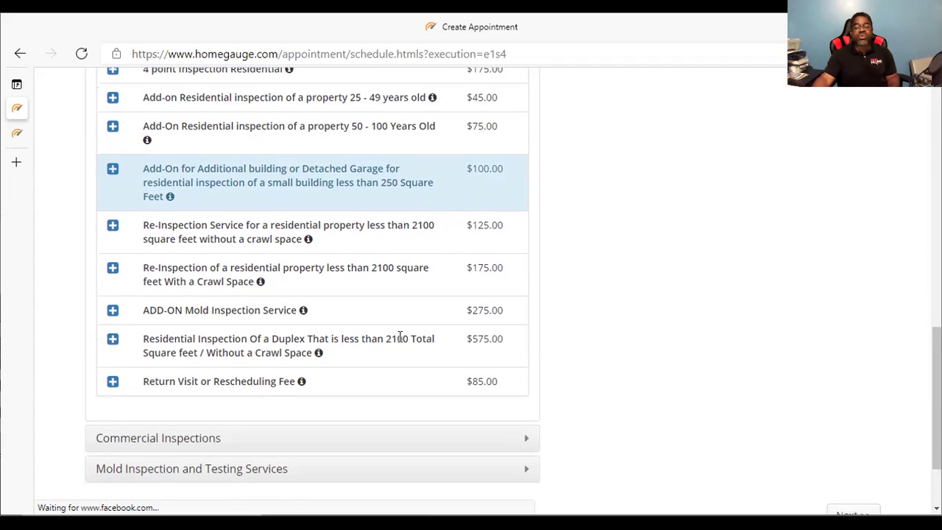
{"action": "scroll", "coordinate": [399, 334], "scroll_direction": "down", "scroll_amount": 1}
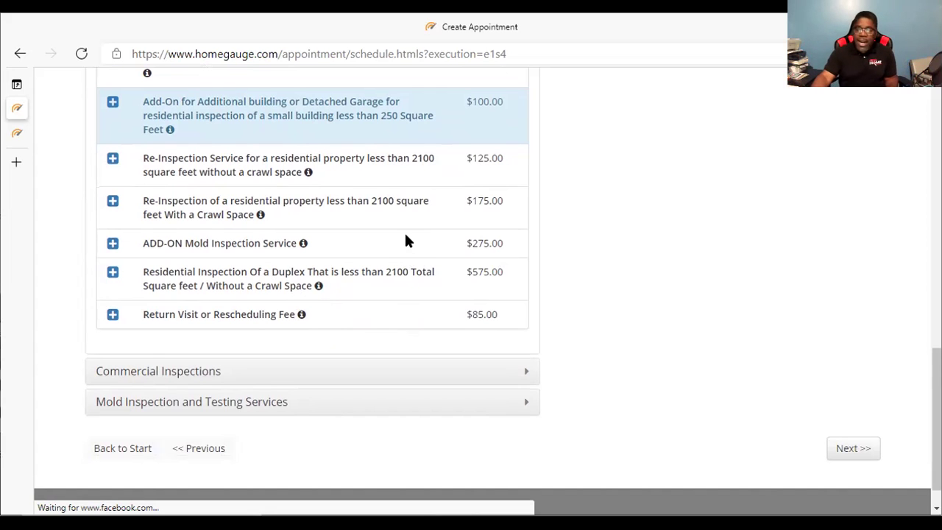
{"action": "scroll", "coordinate": [404, 234], "scroll_direction": "down", "scroll_amount": 1}
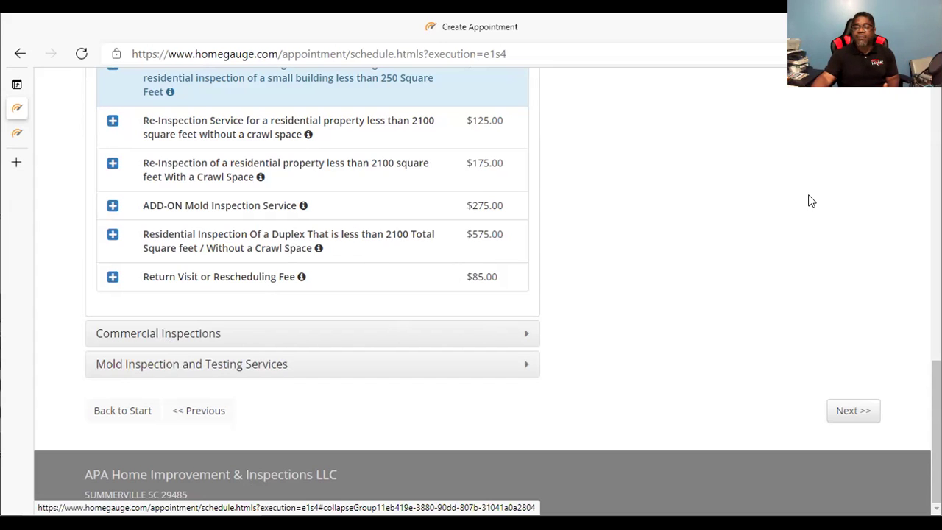
{"action": "left_click", "coordinate": [855, 414]}
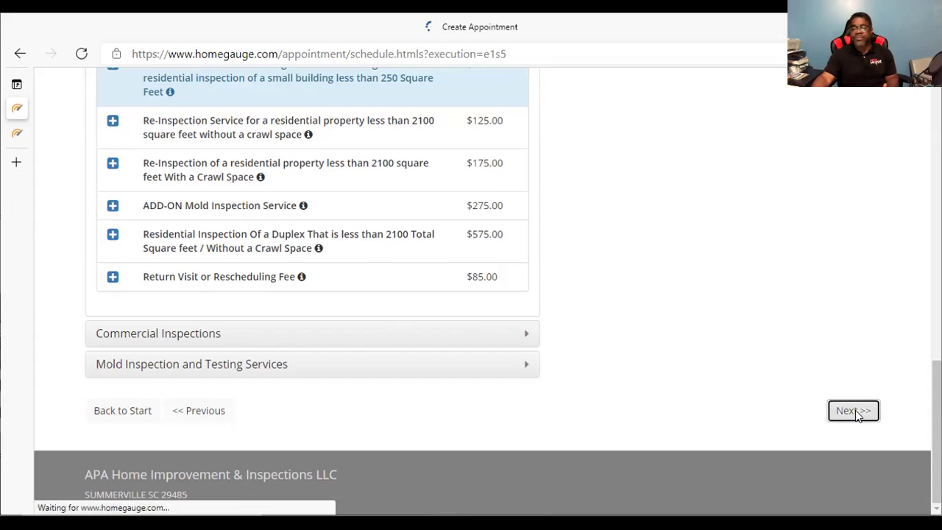
Step: Scroll past the inspector comments and hours of operation to the empty preferred date fields
{"action": "scroll", "coordinate": [728, 330], "scroll_direction": "down", "scroll_amount": 1}
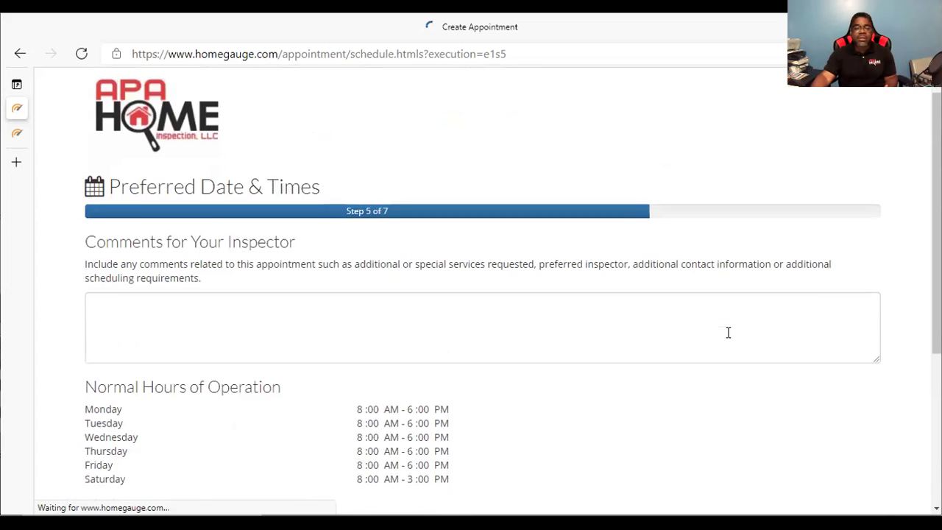
{"action": "scroll", "coordinate": [732, 326], "scroll_direction": "down", "scroll_amount": 1}
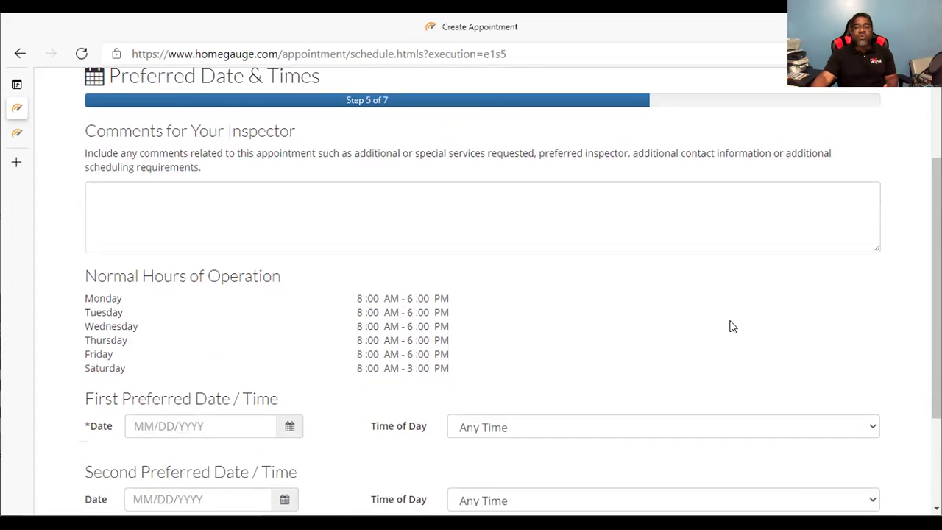
{"action": "scroll", "coordinate": [733, 326], "scroll_direction": "down", "scroll_amount": 1}
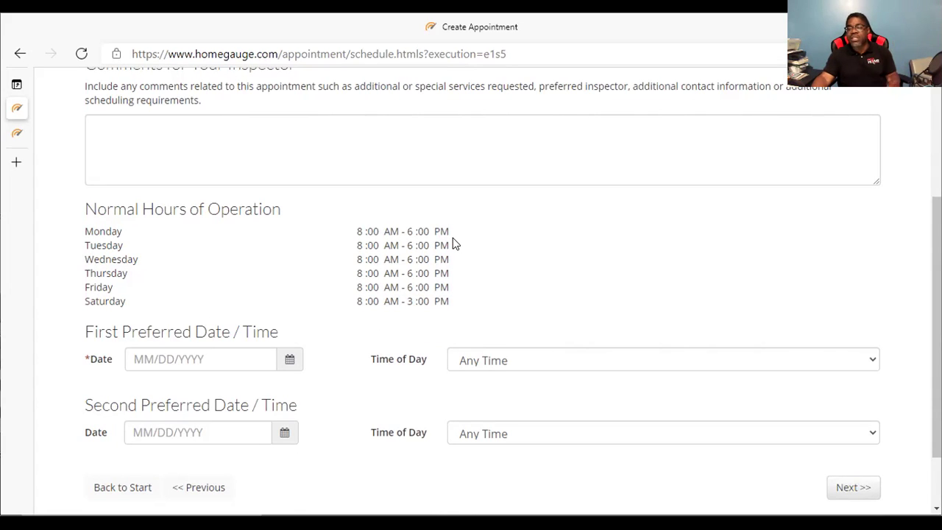
{"action": "scroll", "coordinate": [430, 267], "scroll_direction": "down", "scroll_amount": 2}
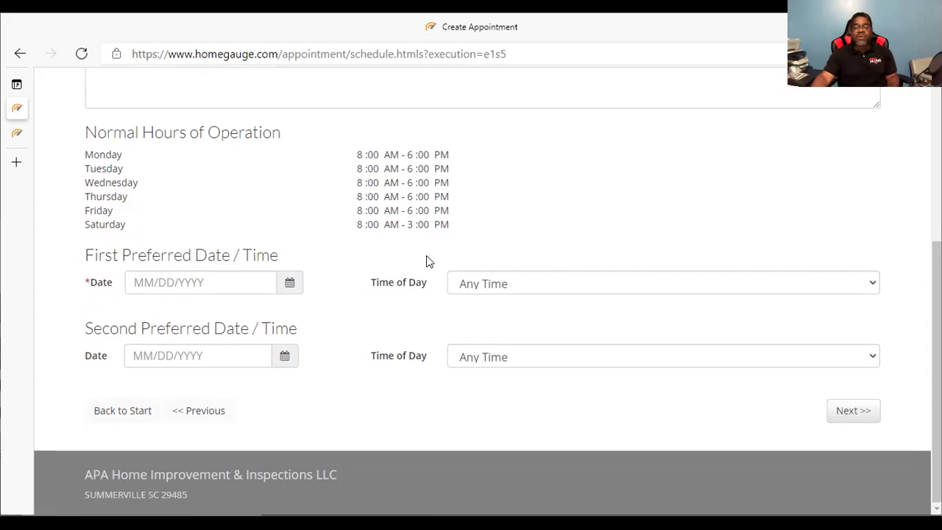
Step: Choose 04/28/2021 Afternoon as the first preferred slot and 04/29/2021 Morning as the second
{"action": "left_click", "coordinate": [289, 288]}
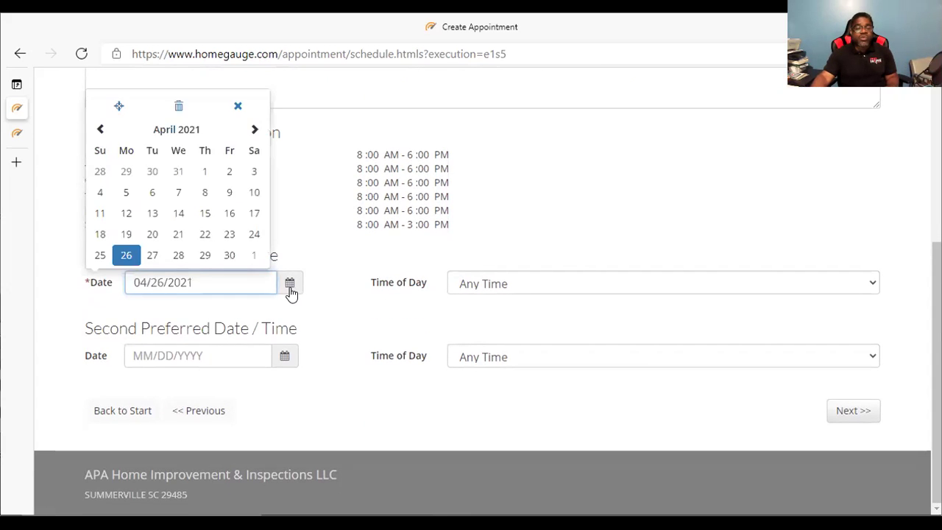
{"action": "left_click", "coordinate": [178, 255]}
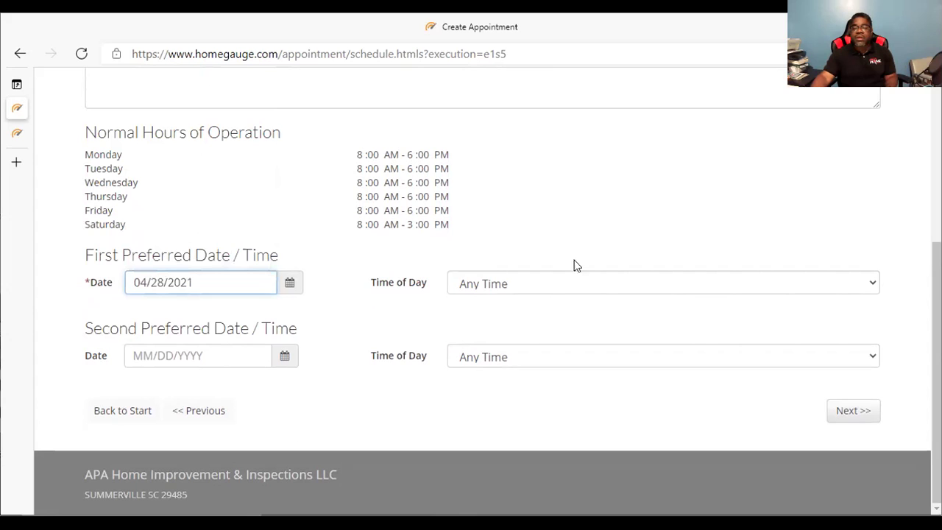
{"action": "left_click", "coordinate": [599, 284]}
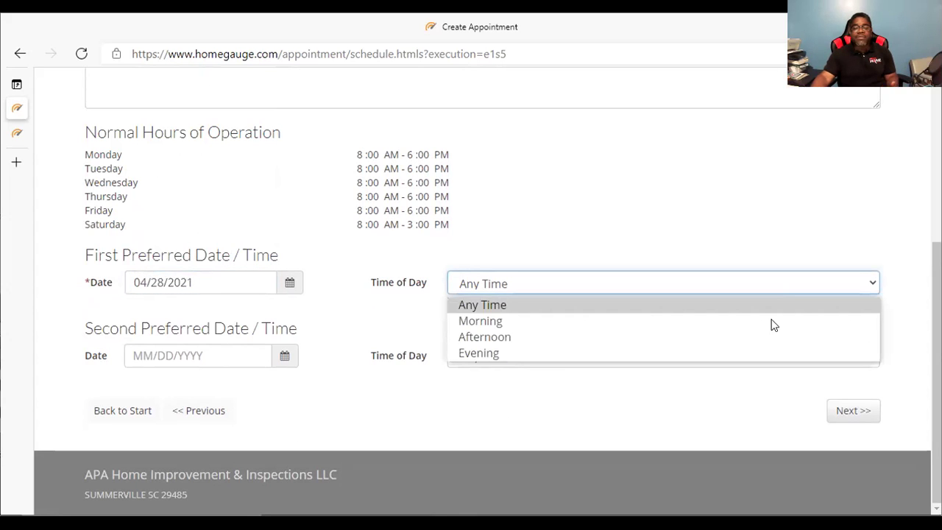
{"action": "left_click", "coordinate": [514, 336]}
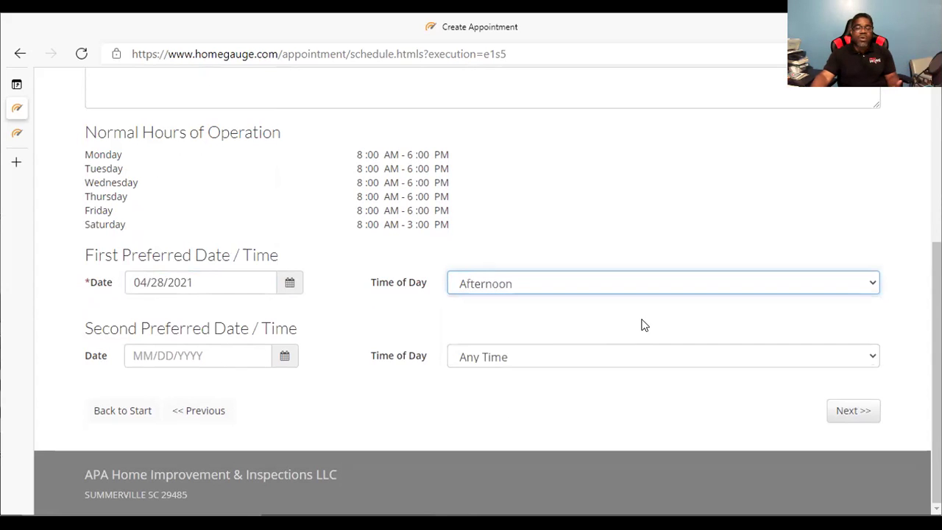
{"action": "left_click", "coordinate": [284, 355]}
{"action": "left_click", "coordinate": [212, 329]}
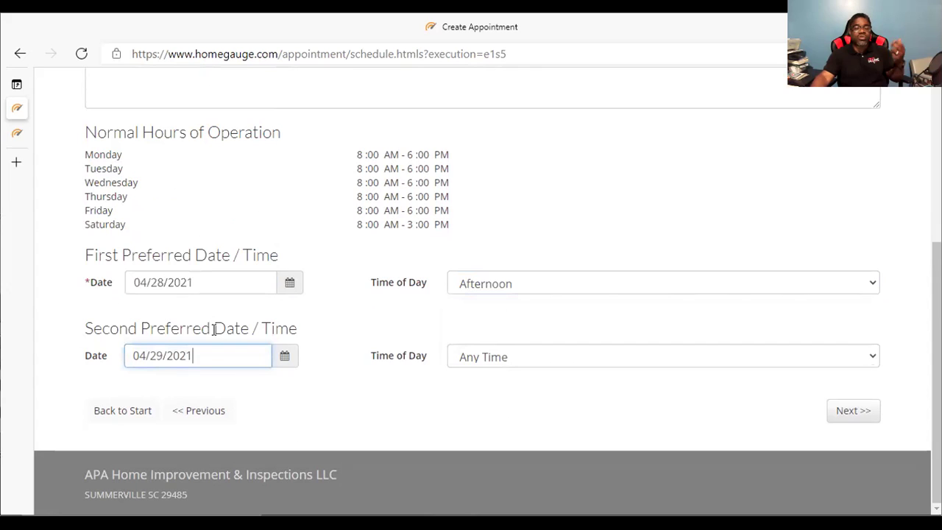
{"action": "left_click", "coordinate": [619, 359]}
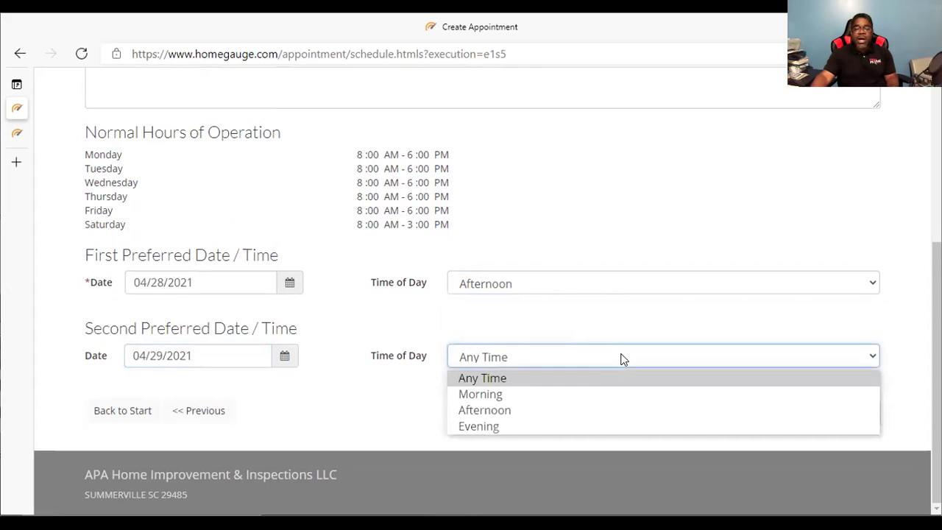
{"action": "left_click", "coordinate": [535, 398]}
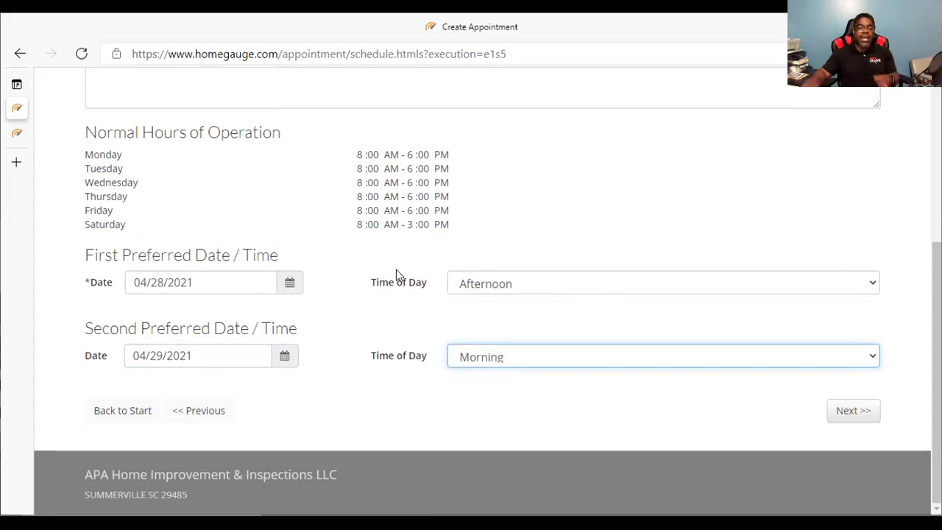
{"action": "left_click", "coordinate": [847, 416]}
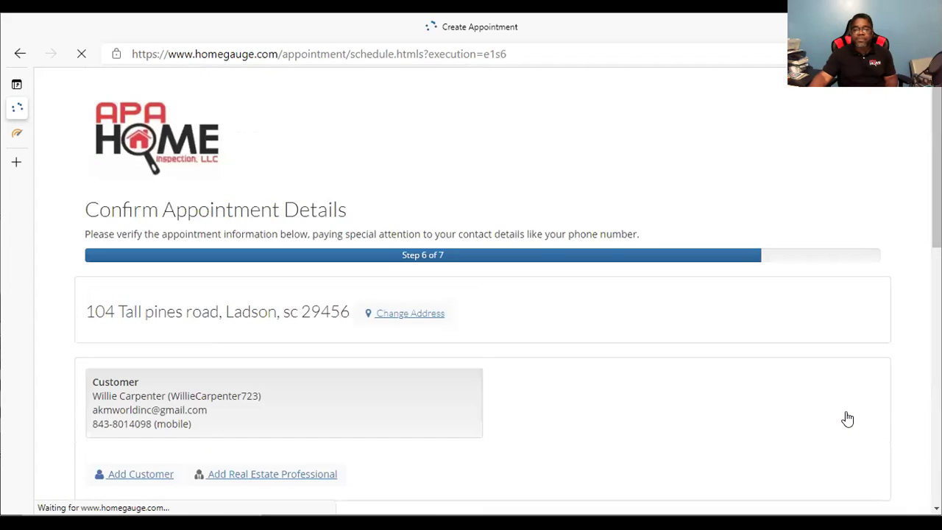
{"action": "scroll", "coordinate": [698, 328], "scroll_direction": "down", "scroll_amount": 2}
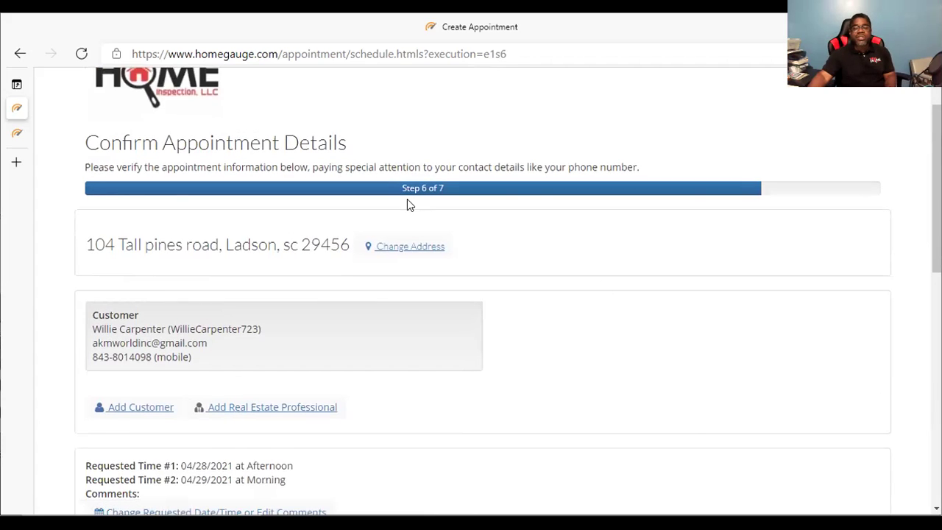
{"action": "scroll", "coordinate": [718, 270], "scroll_direction": "down", "scroll_amount": 2}
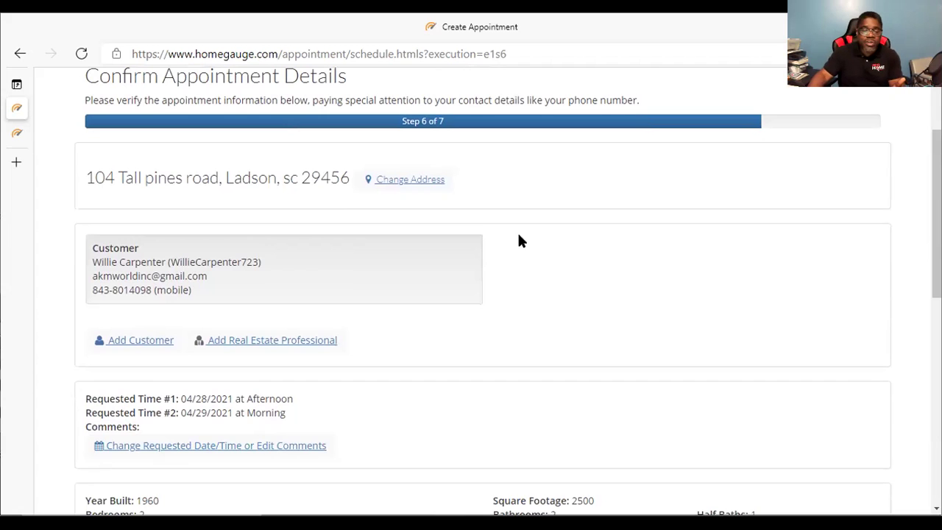
{"action": "scroll", "coordinate": [519, 243], "scroll_direction": "down", "scroll_amount": 2}
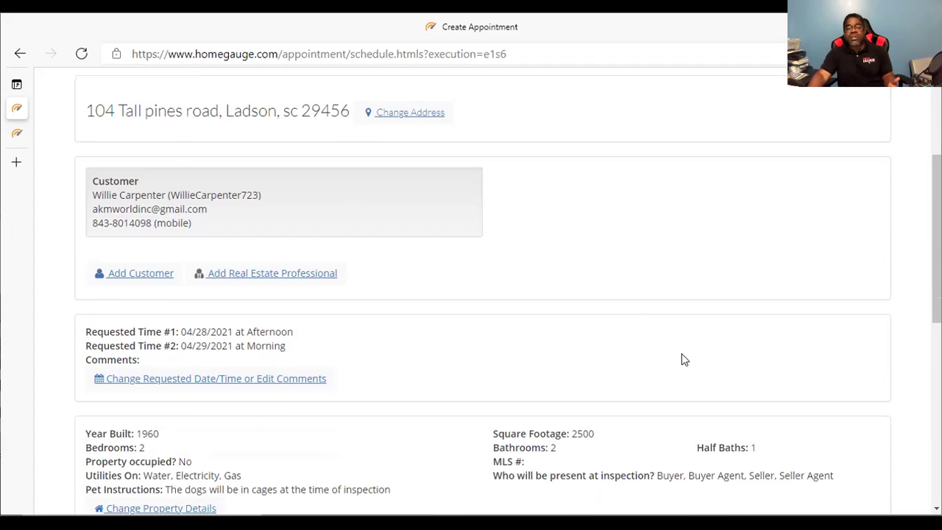
{"action": "scroll", "coordinate": [600, 314], "scroll_direction": "up", "scroll_amount": 5}
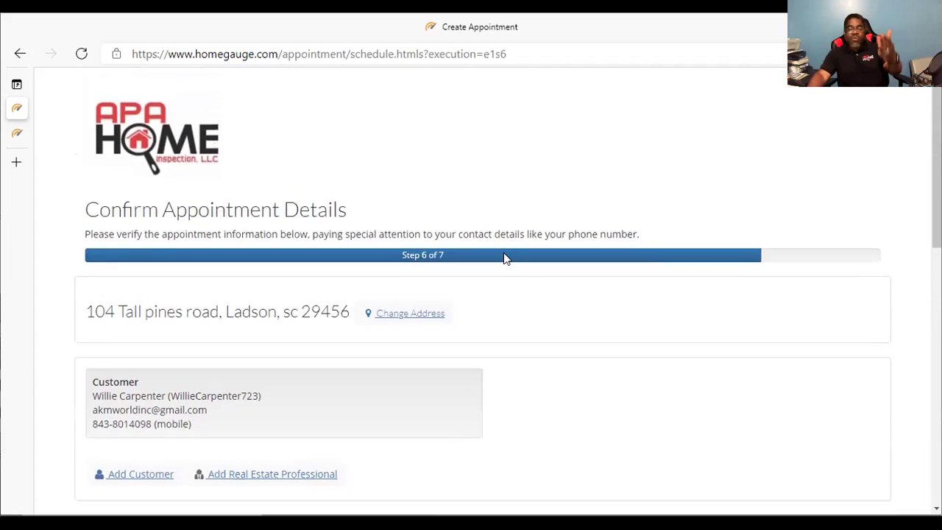
{"action": "scroll", "coordinate": [513, 255], "scroll_direction": "down", "scroll_amount": 3}
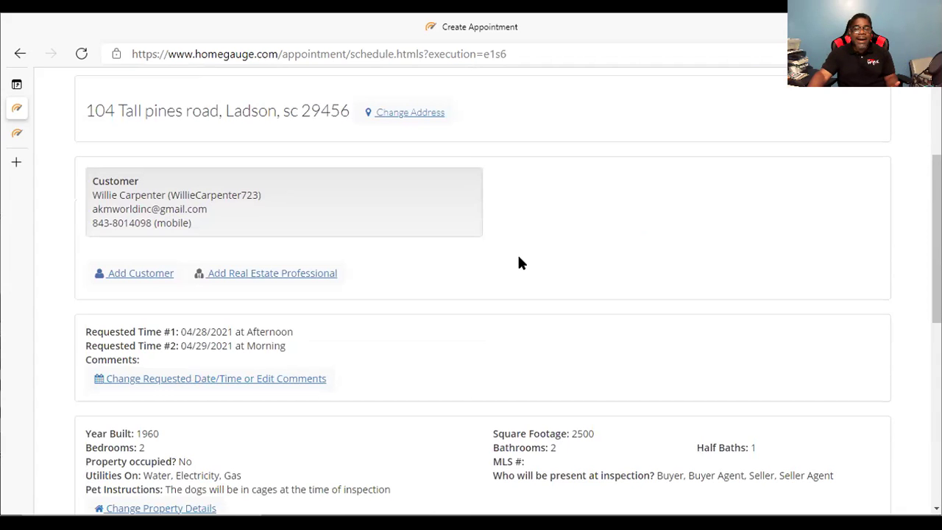
{"action": "scroll", "coordinate": [520, 262], "scroll_direction": "up", "scroll_amount": 1}
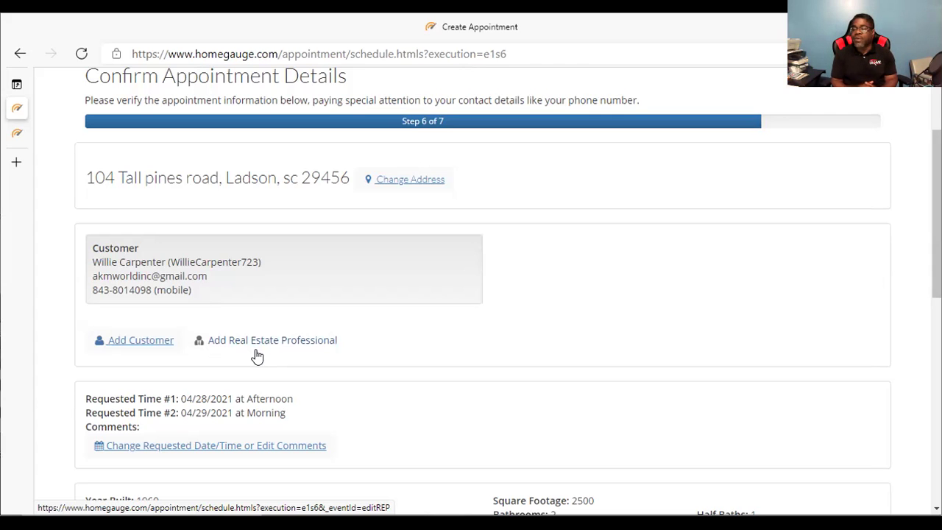
{"action": "scroll", "coordinate": [255, 355], "scroll_direction": "down", "scroll_amount": 2}
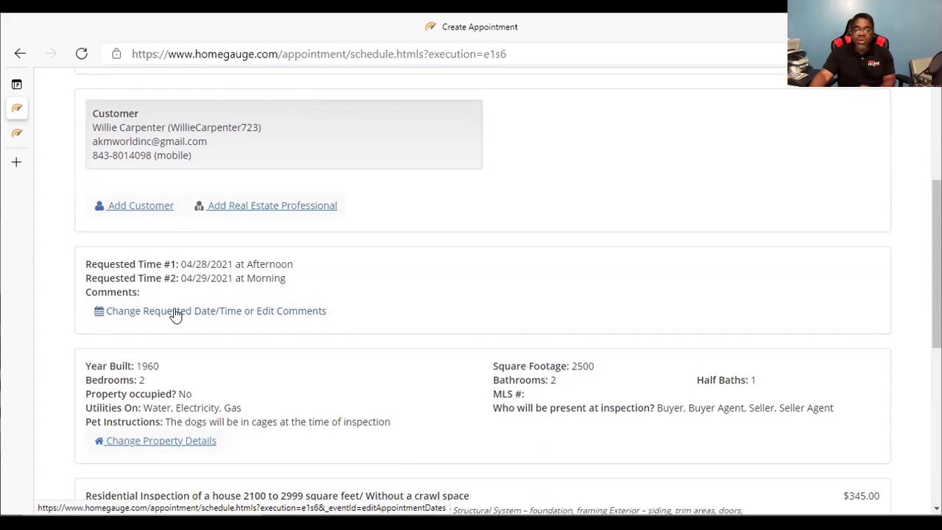
{"action": "scroll", "coordinate": [176, 314], "scroll_direction": "down", "scroll_amount": 2}
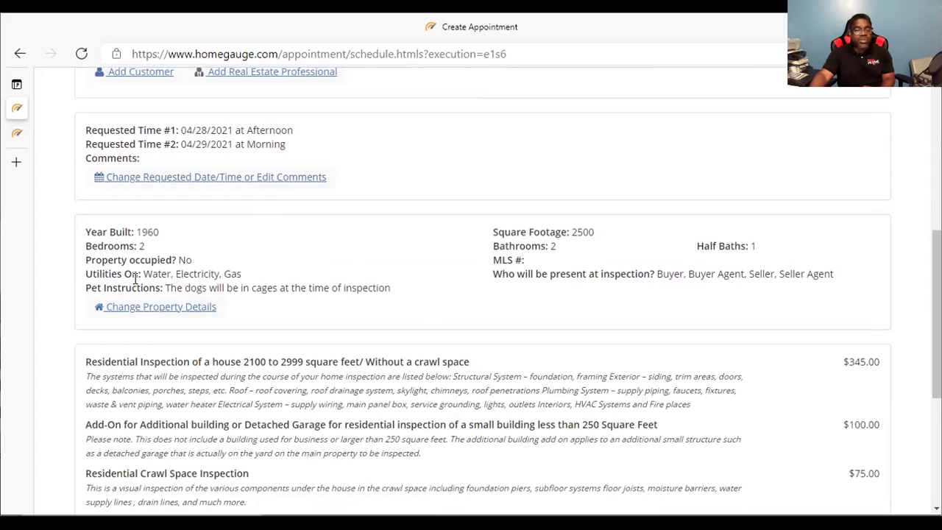
{"action": "scroll", "coordinate": [407, 309], "scroll_direction": "down", "scroll_amount": 2}
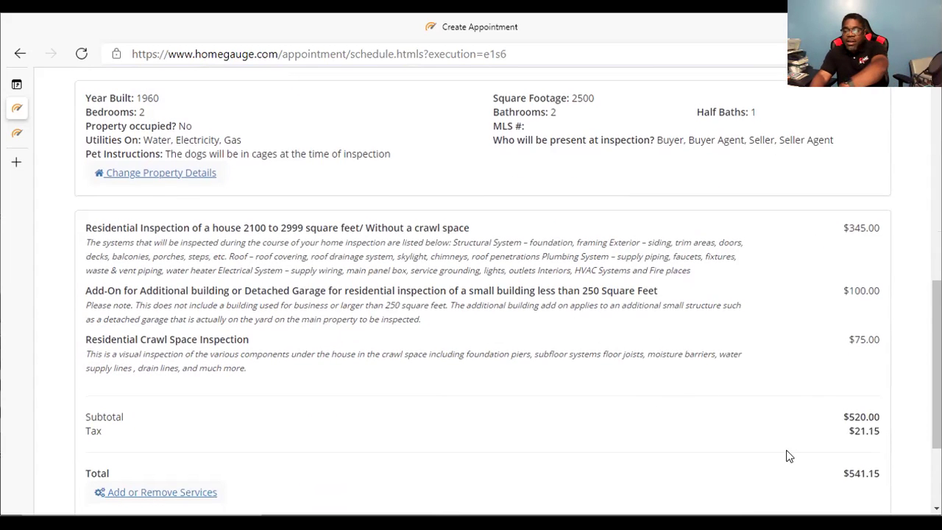
{"action": "scroll", "coordinate": [788, 456], "scroll_direction": "up", "scroll_amount": 1}
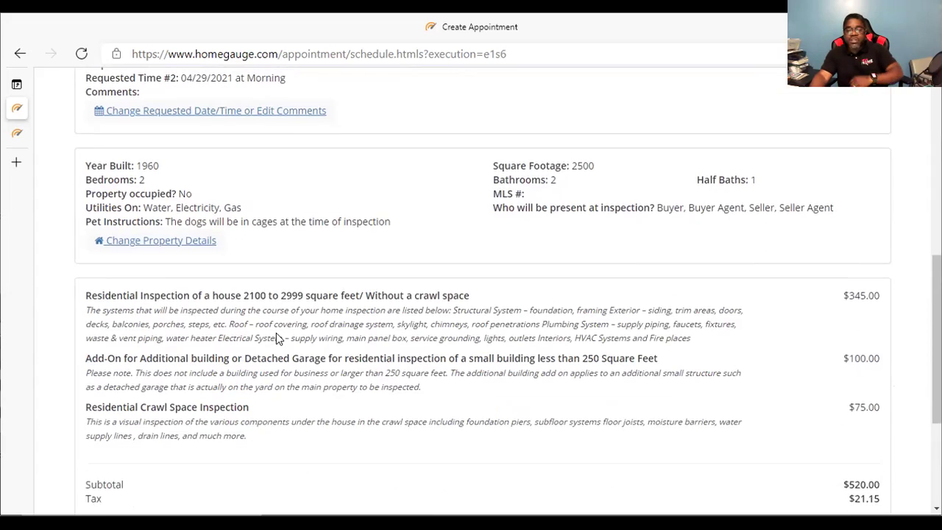
{"action": "scroll", "coordinate": [276, 332], "scroll_direction": "down", "scroll_amount": 1}
{"action": "scroll", "coordinate": [556, 351], "scroll_direction": "down", "scroll_amount": 1}
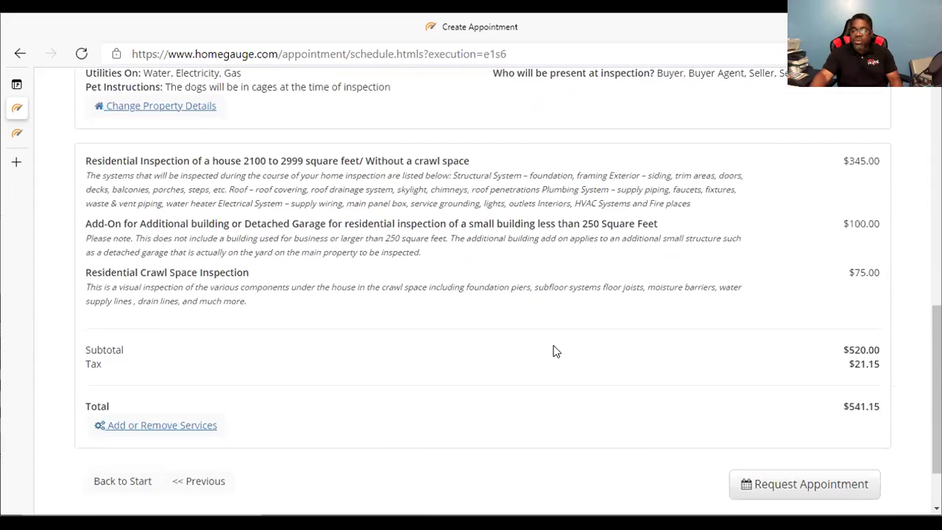
{"action": "scroll", "coordinate": [555, 351], "scroll_direction": "down", "scroll_amount": 1}
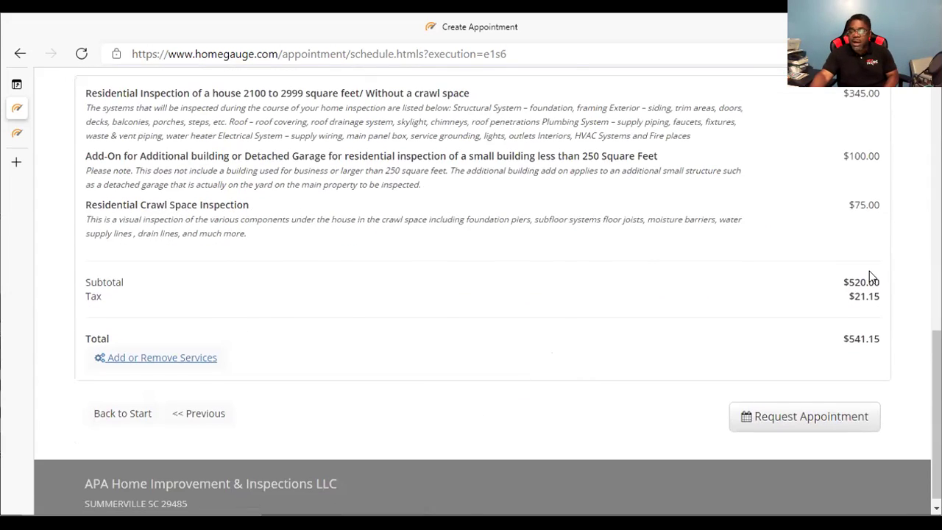
{"action": "scroll", "coordinate": [867, 470], "scroll_direction": "up", "scroll_amount": 1}
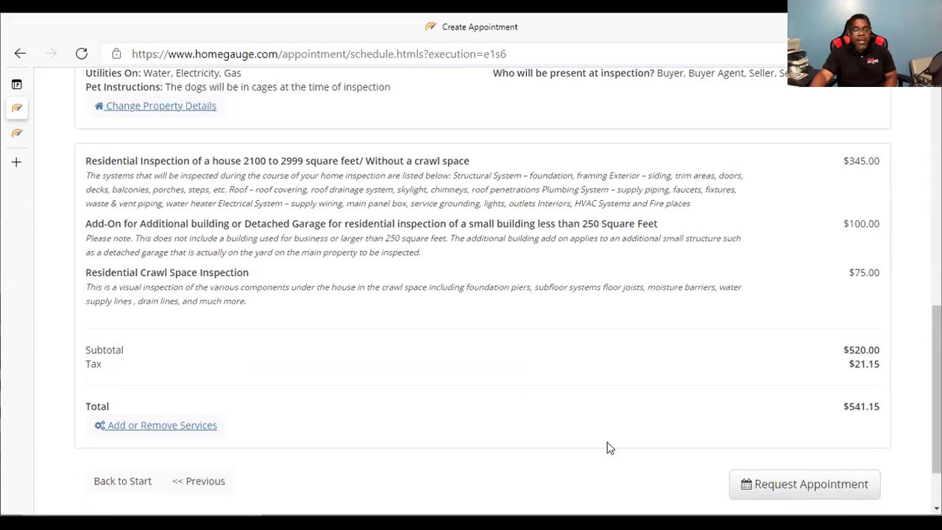
{"action": "scroll", "coordinate": [611, 446], "scroll_direction": "down", "scroll_amount": 1}
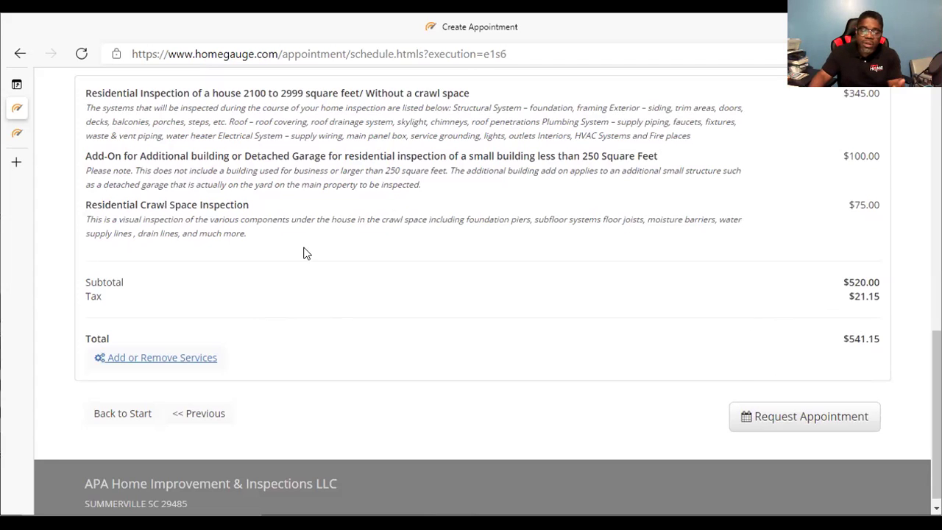
{"action": "left_click", "coordinate": [176, 363]}
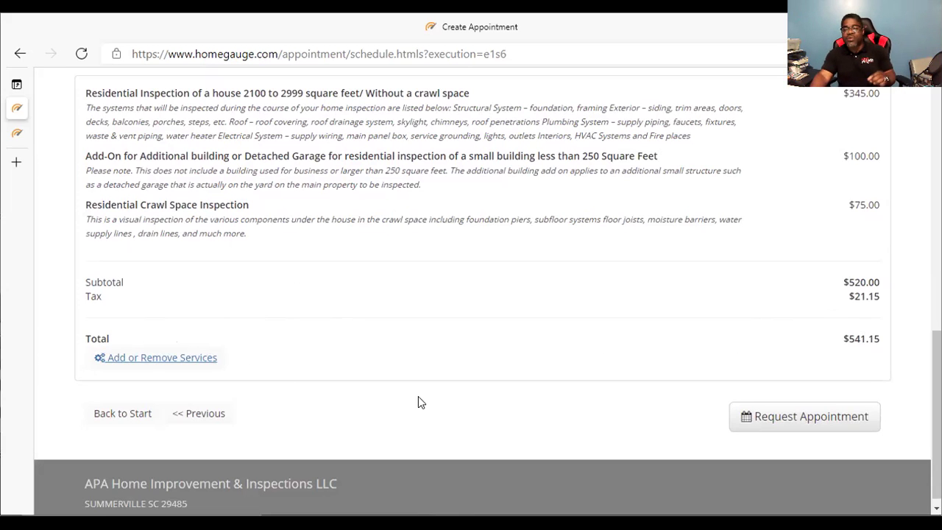
{"action": "scroll", "coordinate": [423, 395], "scroll_direction": "up", "scroll_amount": 3}
{"action": "scroll", "coordinate": [423, 395], "scroll_direction": "up", "scroll_amount": 2}
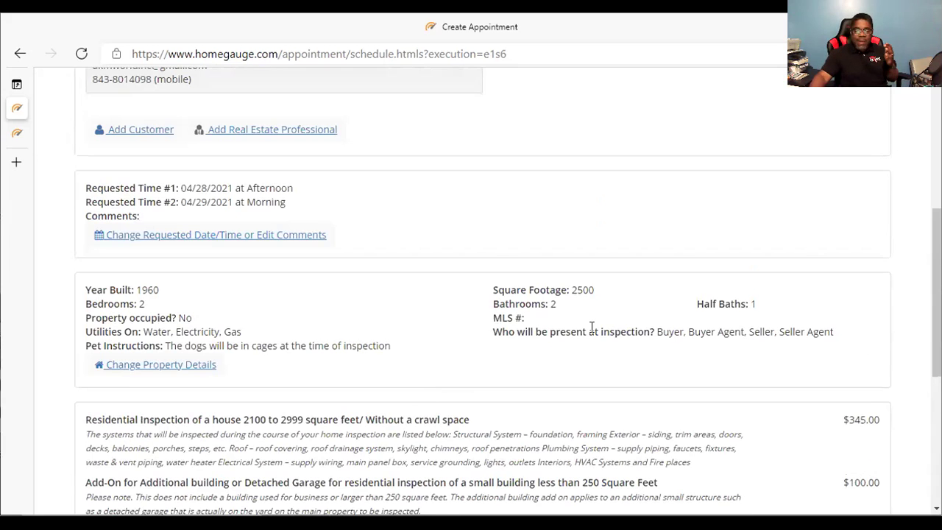
{"action": "scroll", "coordinate": [592, 333], "scroll_direction": "down", "scroll_amount": 5}
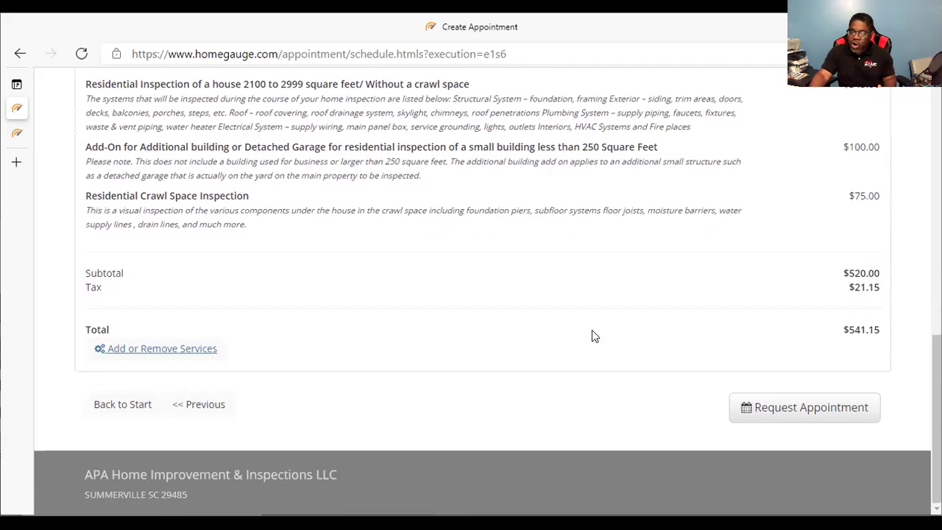
Step: Submit the appointment request for the $345.00 2100–2999 sq ft inspection
{"action": "left_click", "coordinate": [815, 414]}
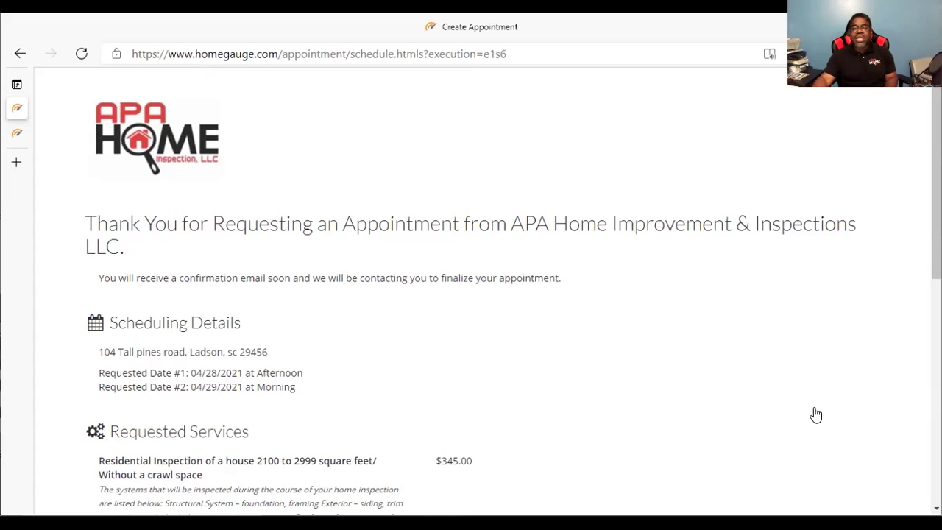
{"action": "scroll", "coordinate": [773, 383], "scroll_direction": "down", "scroll_amount": 3}
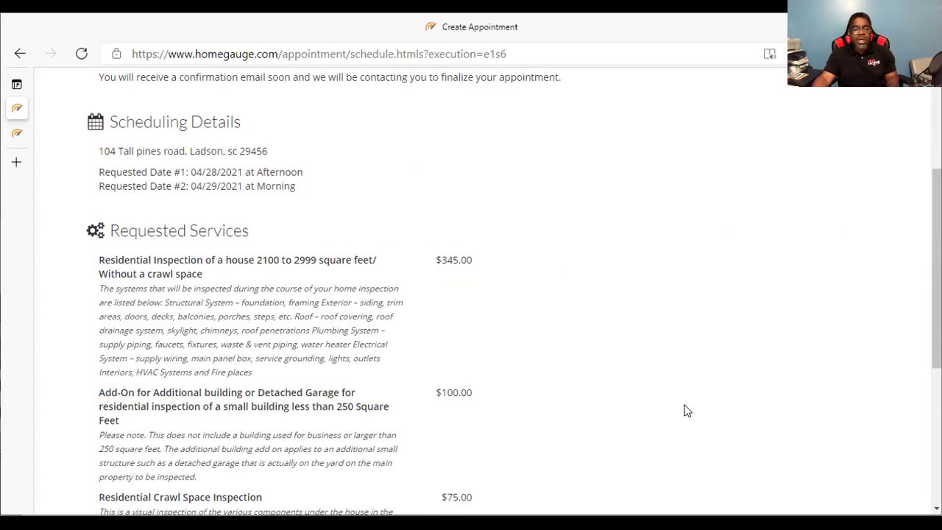
{"action": "scroll", "coordinate": [601, 372], "scroll_direction": "down", "scroll_amount": 3}
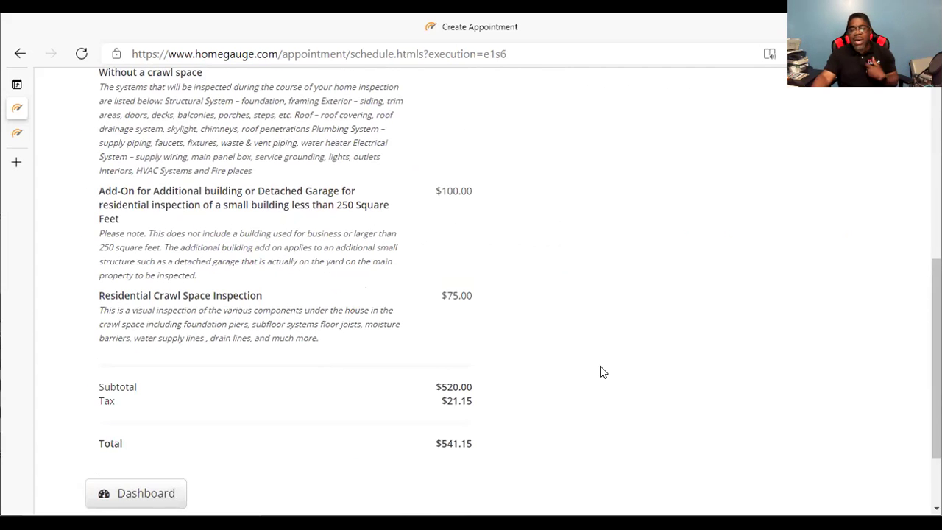
{"action": "scroll", "coordinate": [600, 371], "scroll_direction": "down", "scroll_amount": 2}
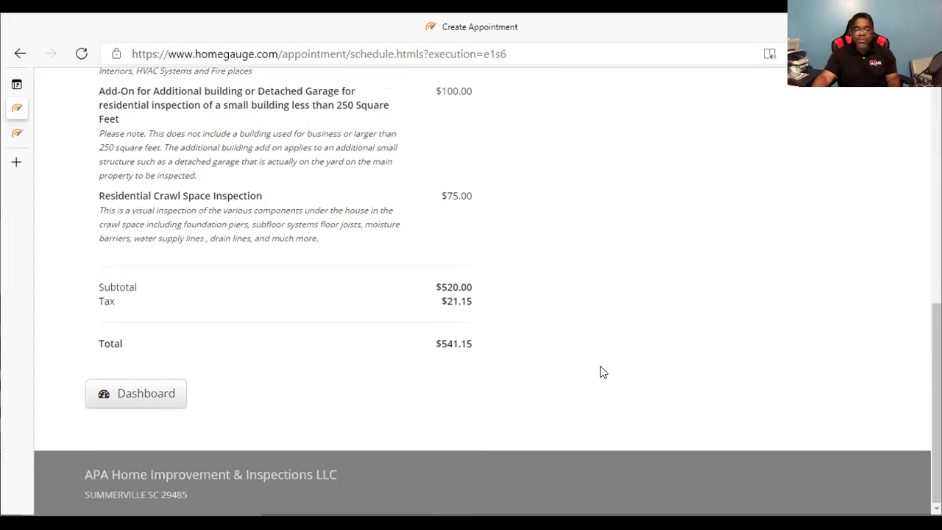
{"action": "scroll", "coordinate": [600, 371], "scroll_direction": "up", "scroll_amount": 6}
{"action": "scroll", "coordinate": [600, 372], "scroll_direction": "down", "scroll_amount": 3}
{"action": "scroll", "coordinate": [600, 372], "scroll_direction": "up", "scroll_amount": 4}
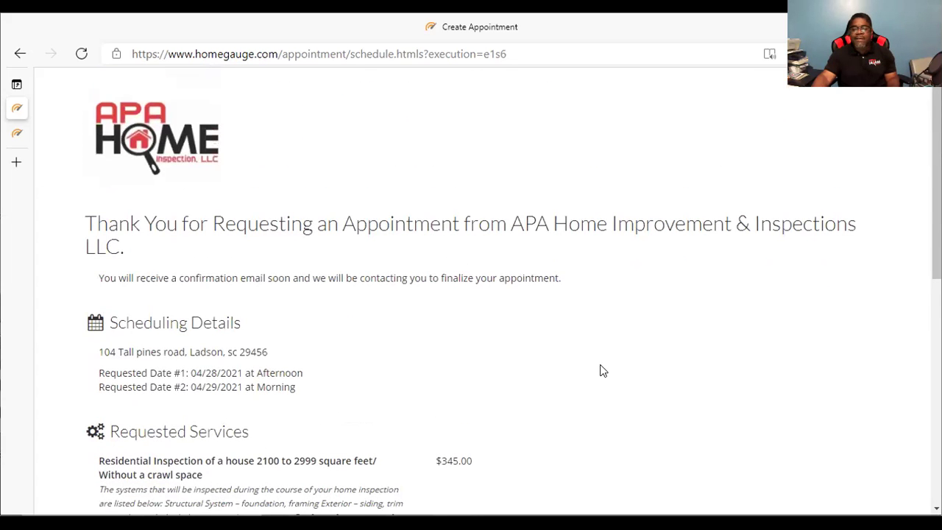